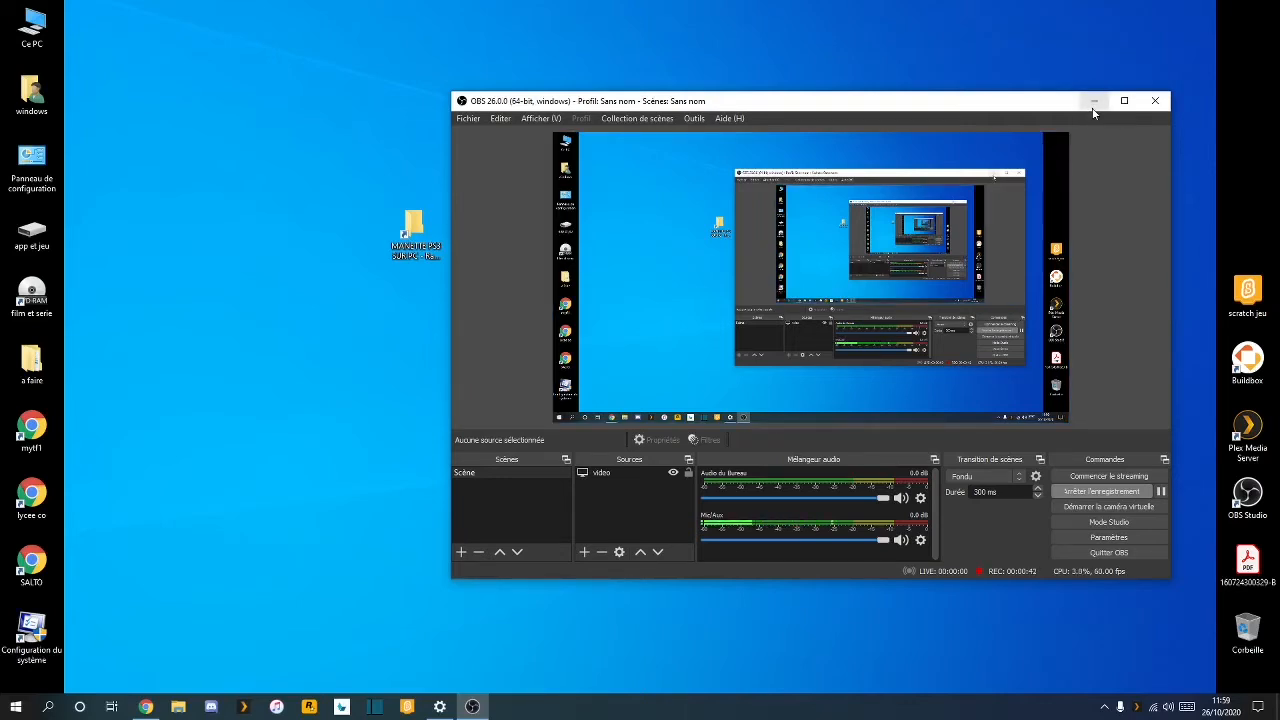
Minimise the OBS window and move the MANETTE PS3 SUR PC shortcut toward the centre of the desktop
{"action": "left_click", "coordinate": [1094, 102]}
{"action": "left_click_drag", "start_coordinate": [425, 256], "coordinate": [553, 327]}
{"action": "left_click", "coordinate": [519, 526]}
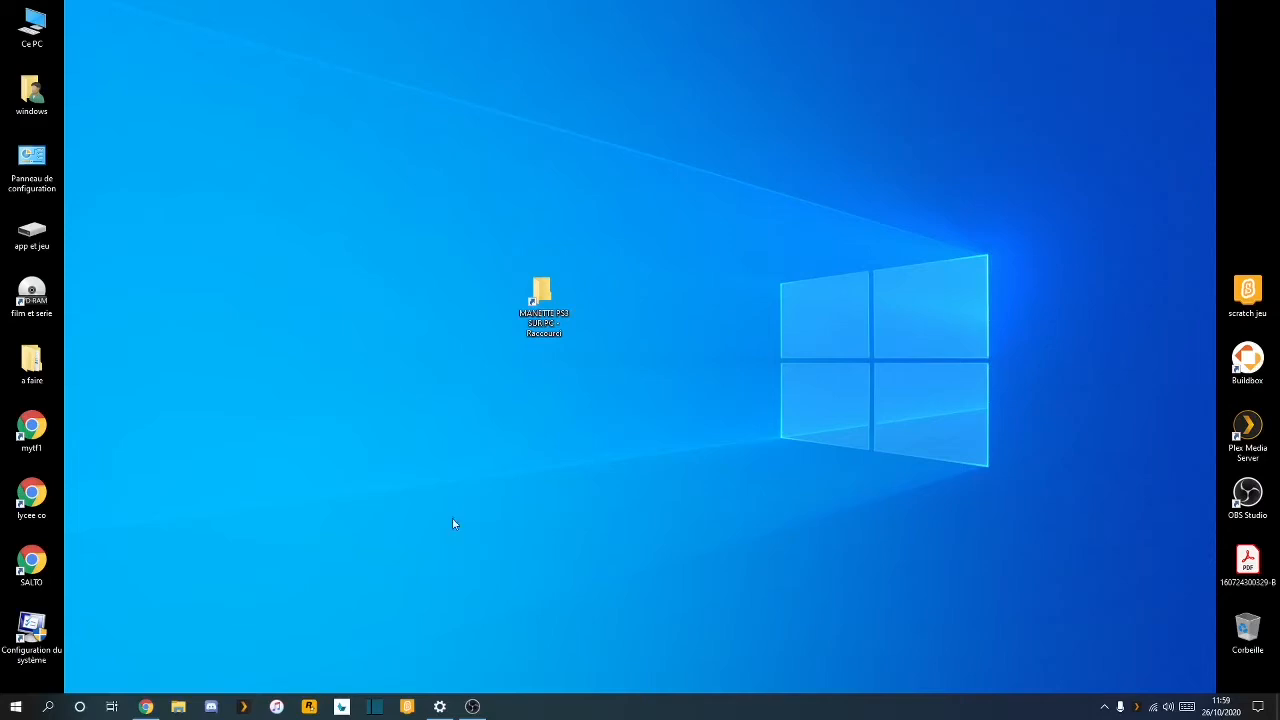
{"action": "left_click_drag", "start_coordinate": [541, 296], "coordinate": [603, 272]}
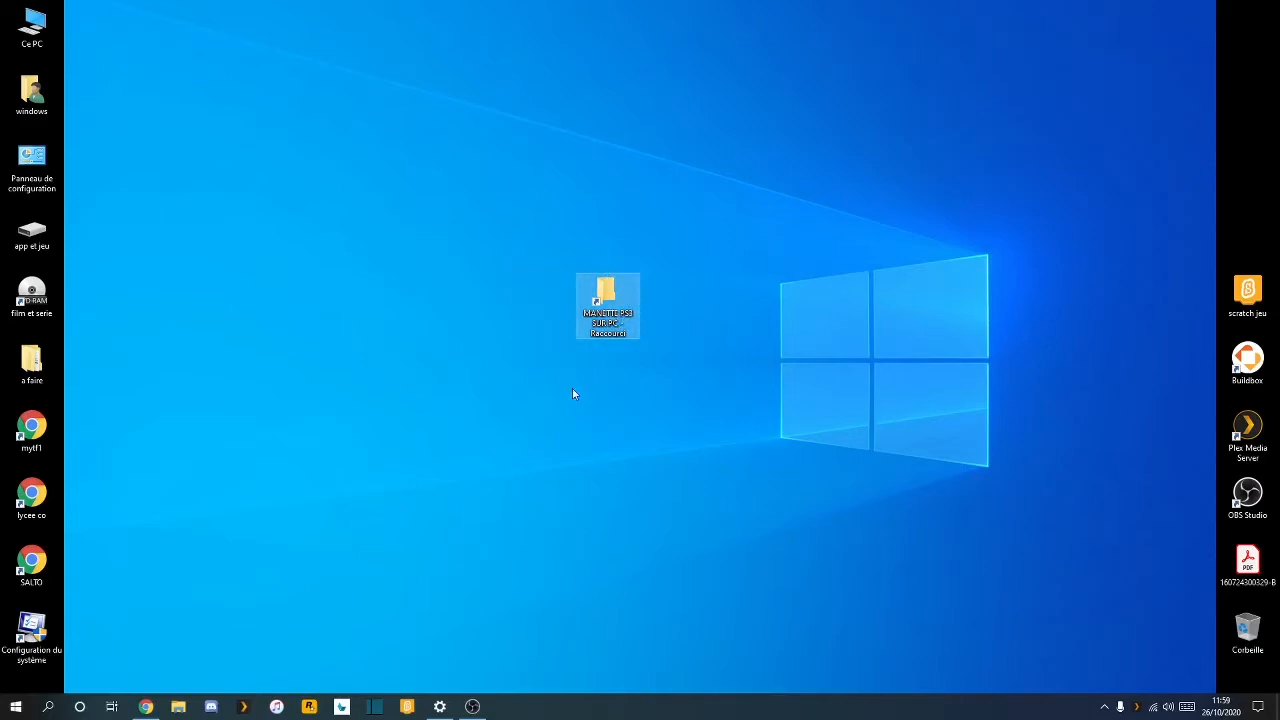
{"action": "left_click_drag", "start_coordinate": [639, 320], "coordinate": [703, 320]}
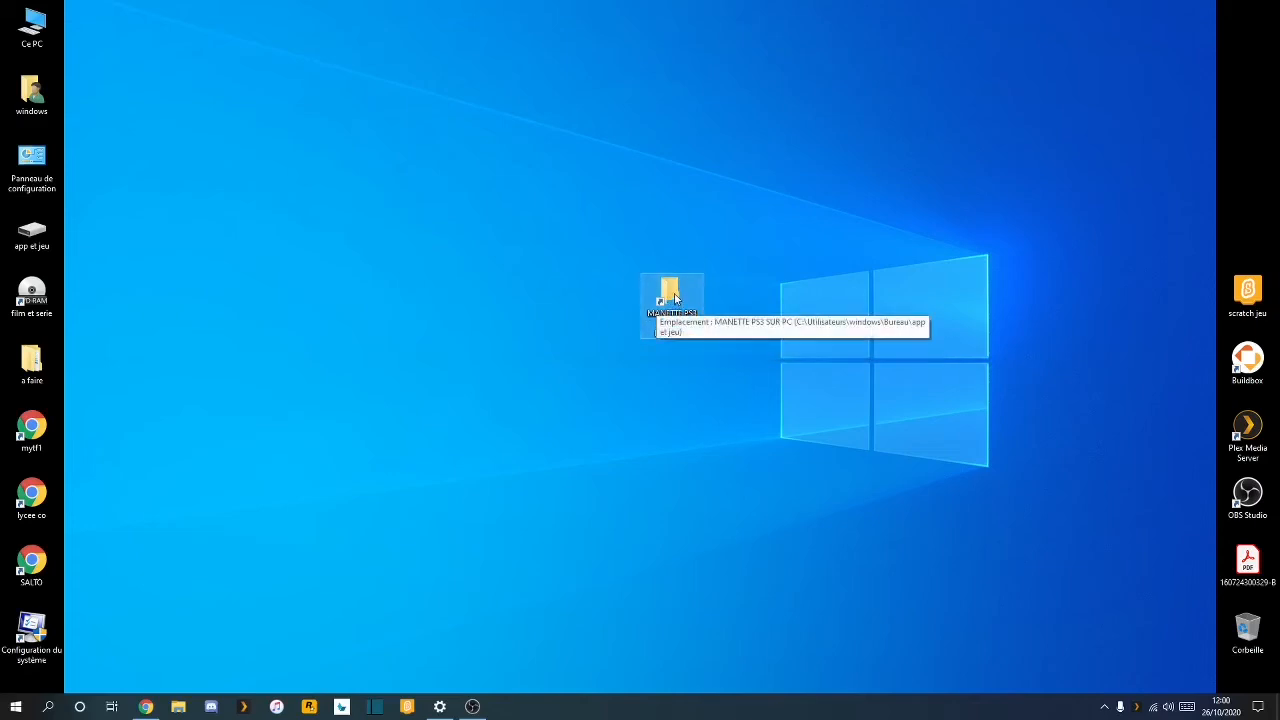
{"action": "left_click", "coordinate": [496, 296]}
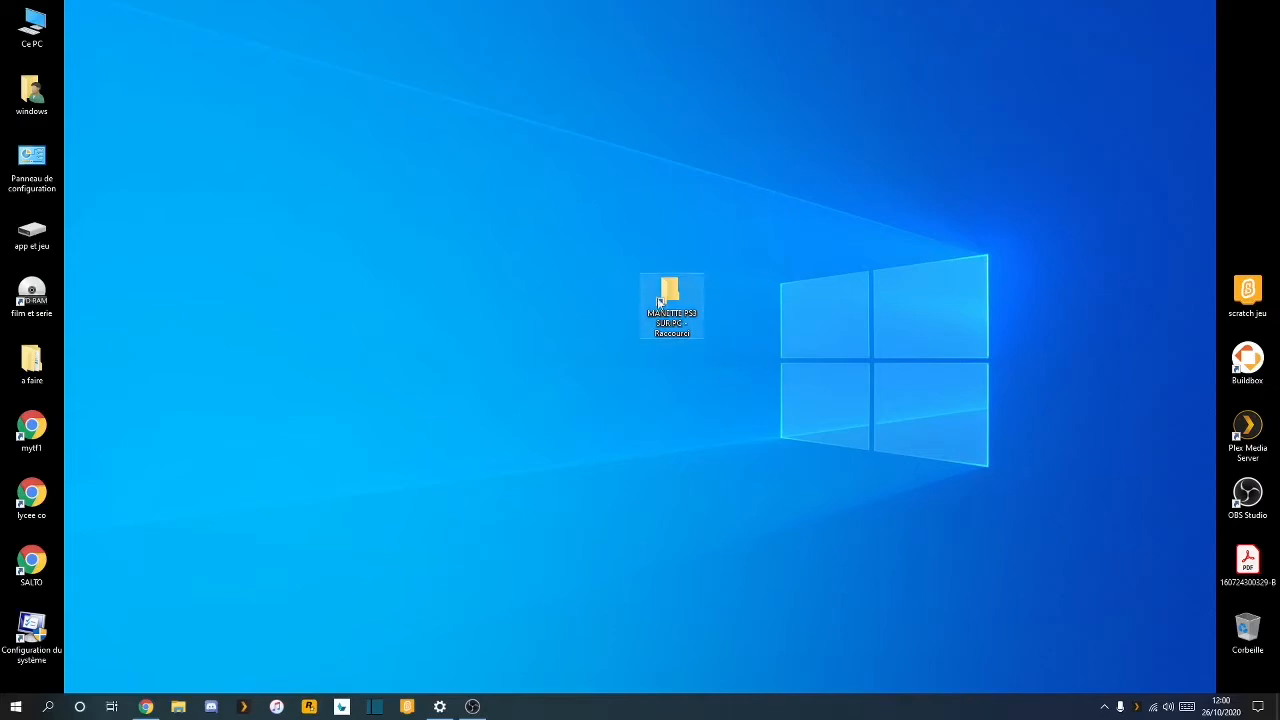
{"action": "left_click_drag", "start_coordinate": [664, 294], "coordinate": [664, 304]}
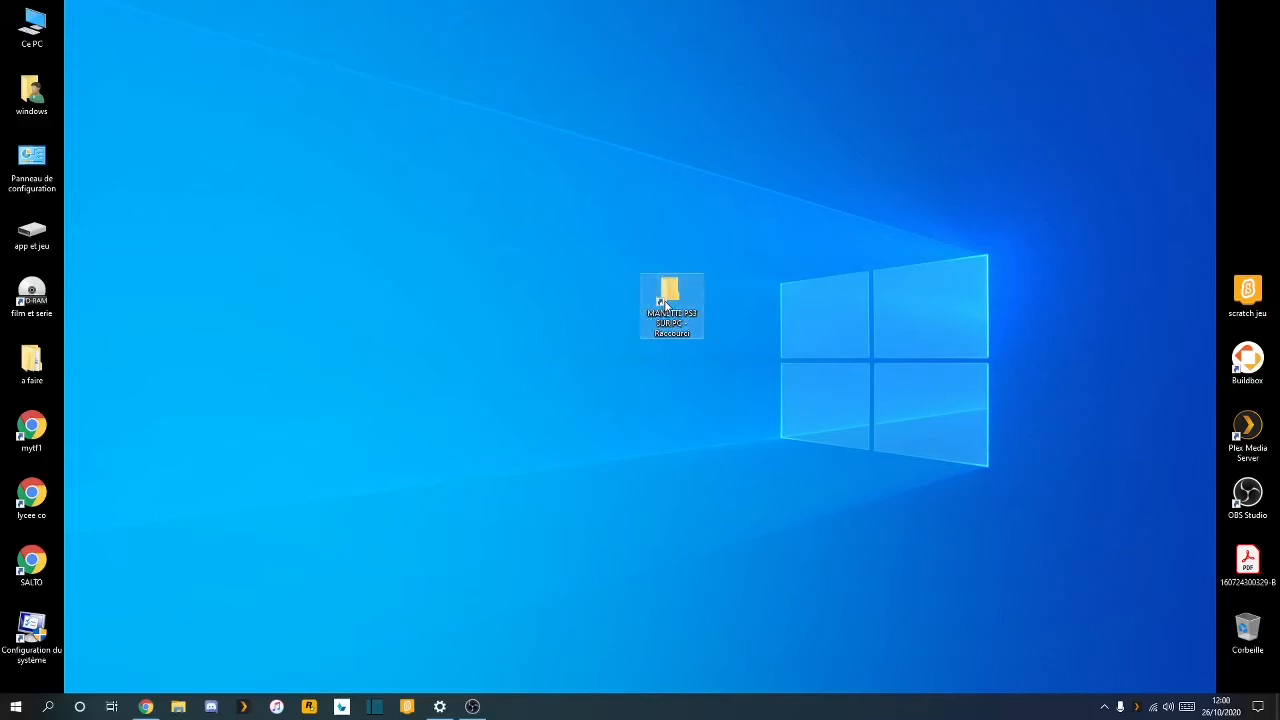
Open the bin folder inside the MANETTE PS3 SUR PC folder
{"action": "double_click", "coordinate": [668, 293]}
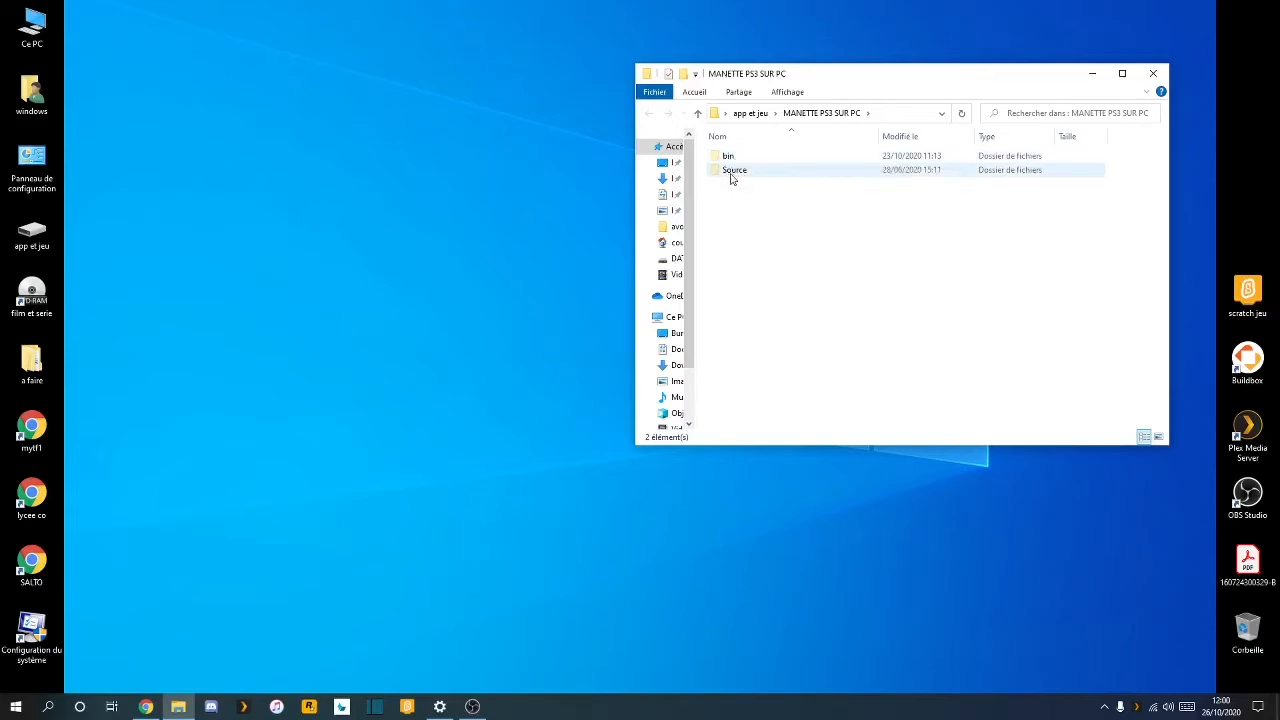
{"action": "double_click", "coordinate": [731, 172]}
{"action": "left_click", "coordinate": [697, 116]}
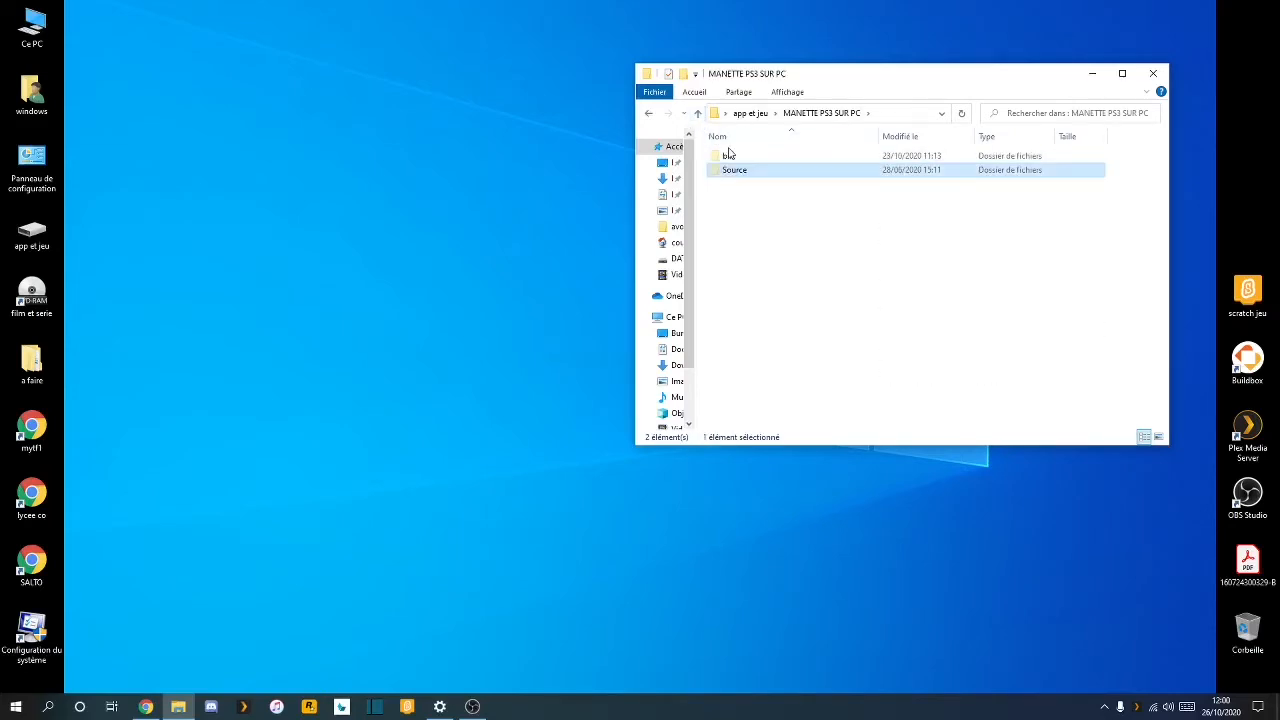
{"action": "double_click", "coordinate": [731, 157]}
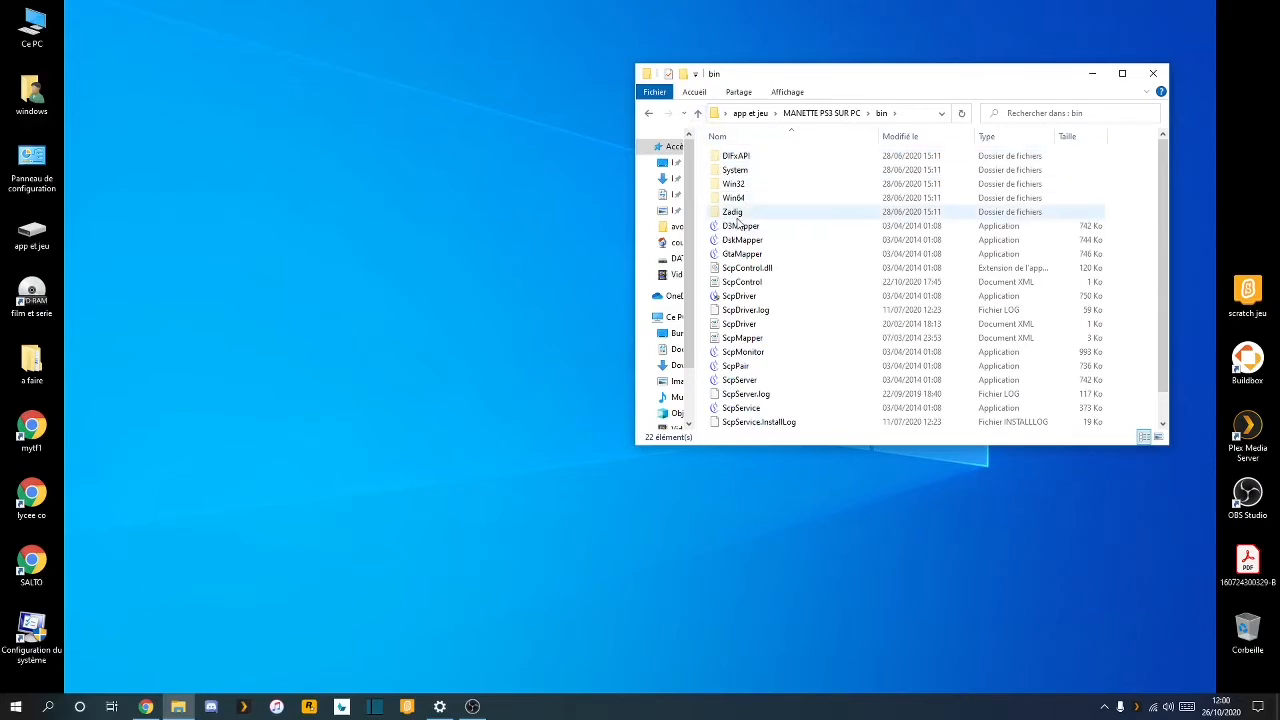
Launch the ScpDriver application and allow it to run when Windows asks for permission
{"action": "left_click", "coordinate": [774, 300]}
{"action": "double_click", "coordinate": [774, 301]}
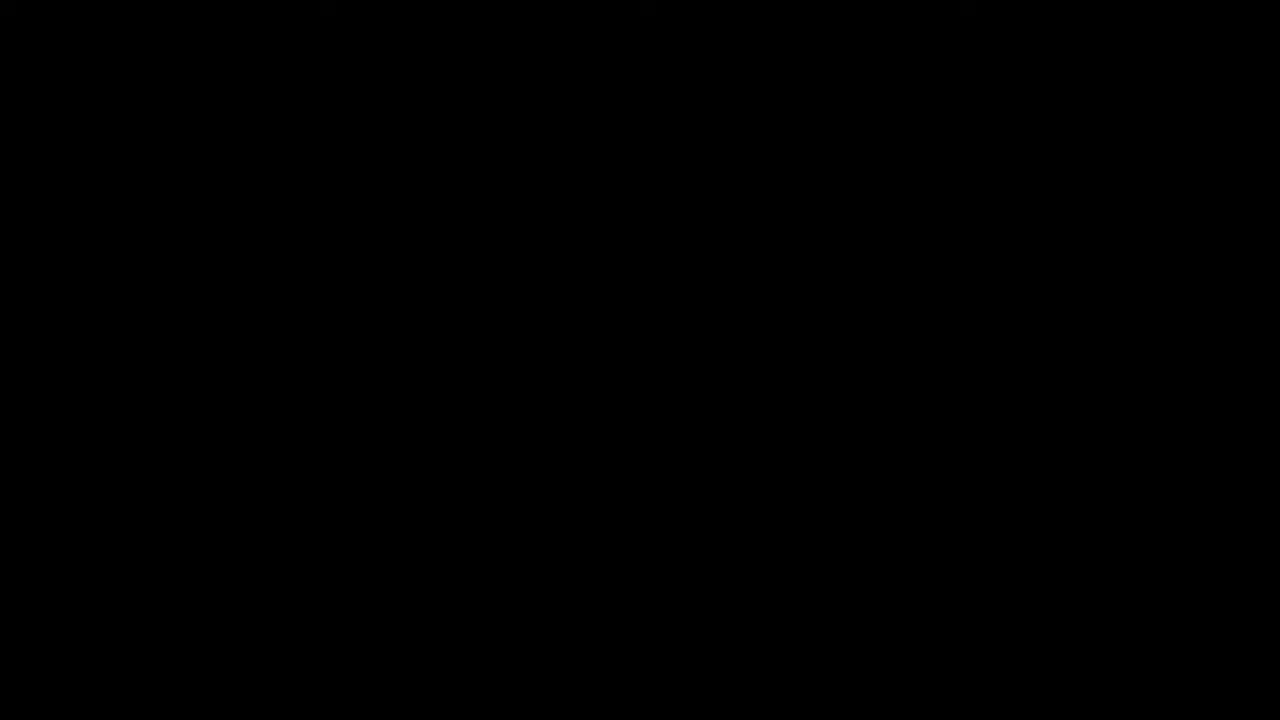
{"action": "left_click", "coordinate": [634, 447]}
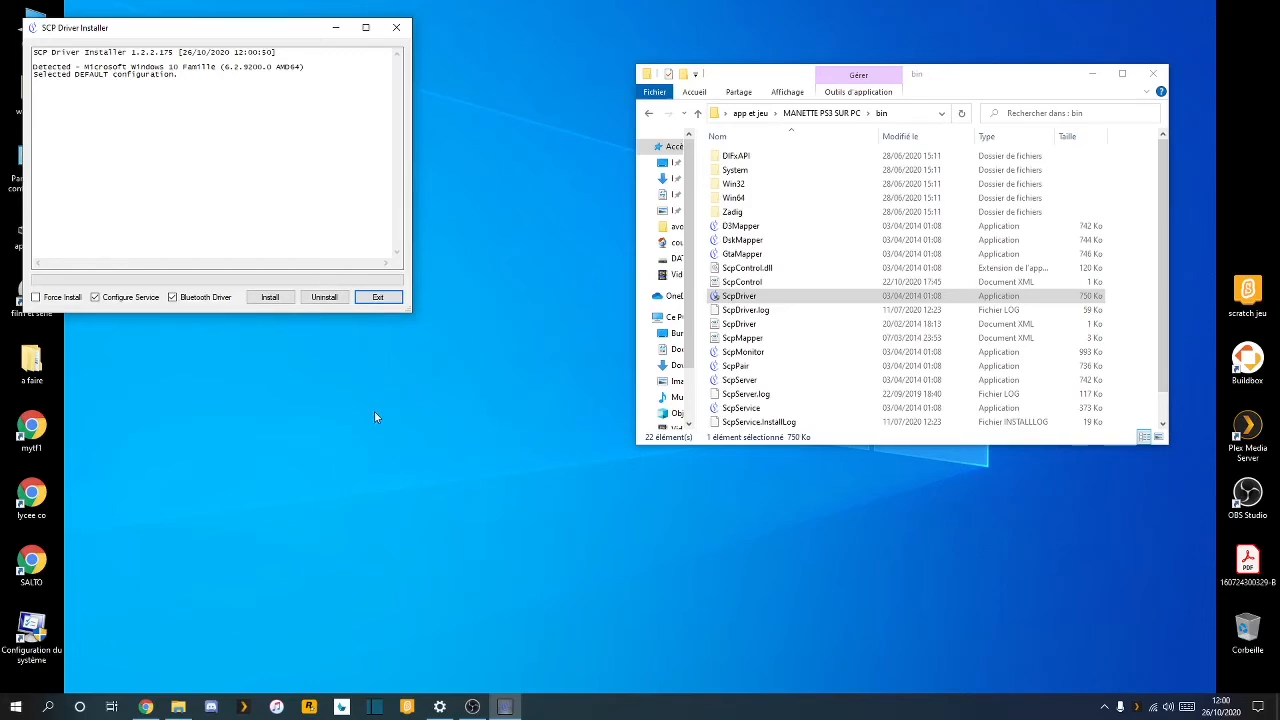
Install the SCP driver with Force Install, Configure Service and Bluetooth Driver enabled, and close the installer
{"action": "left_click", "coordinate": [43, 297]}
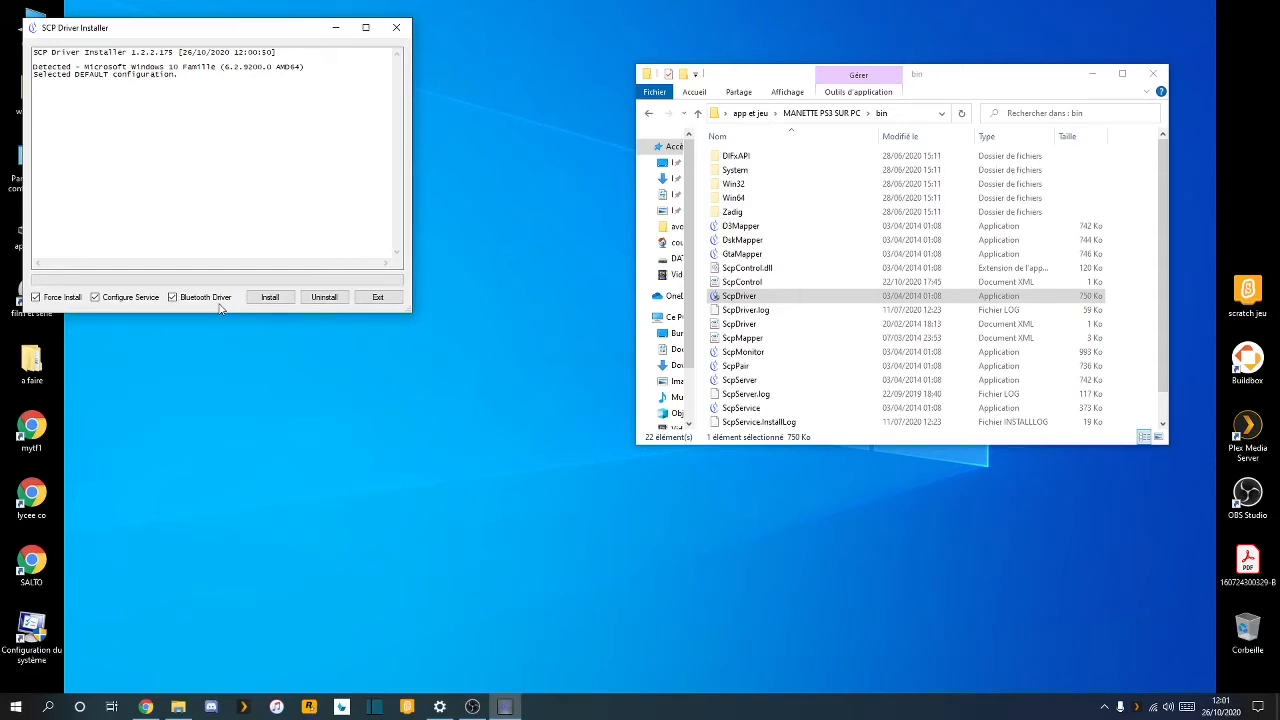
{"action": "left_click", "coordinate": [271, 298]}
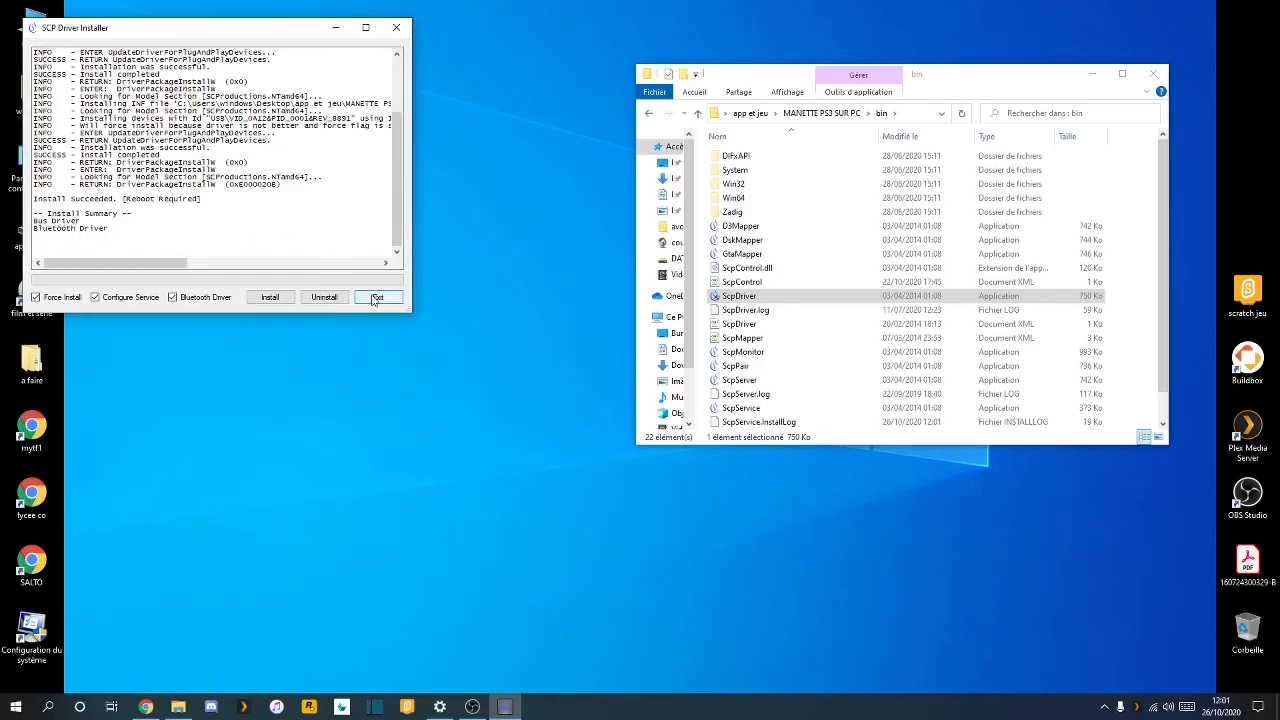
{"action": "left_click", "coordinate": [396, 28]}
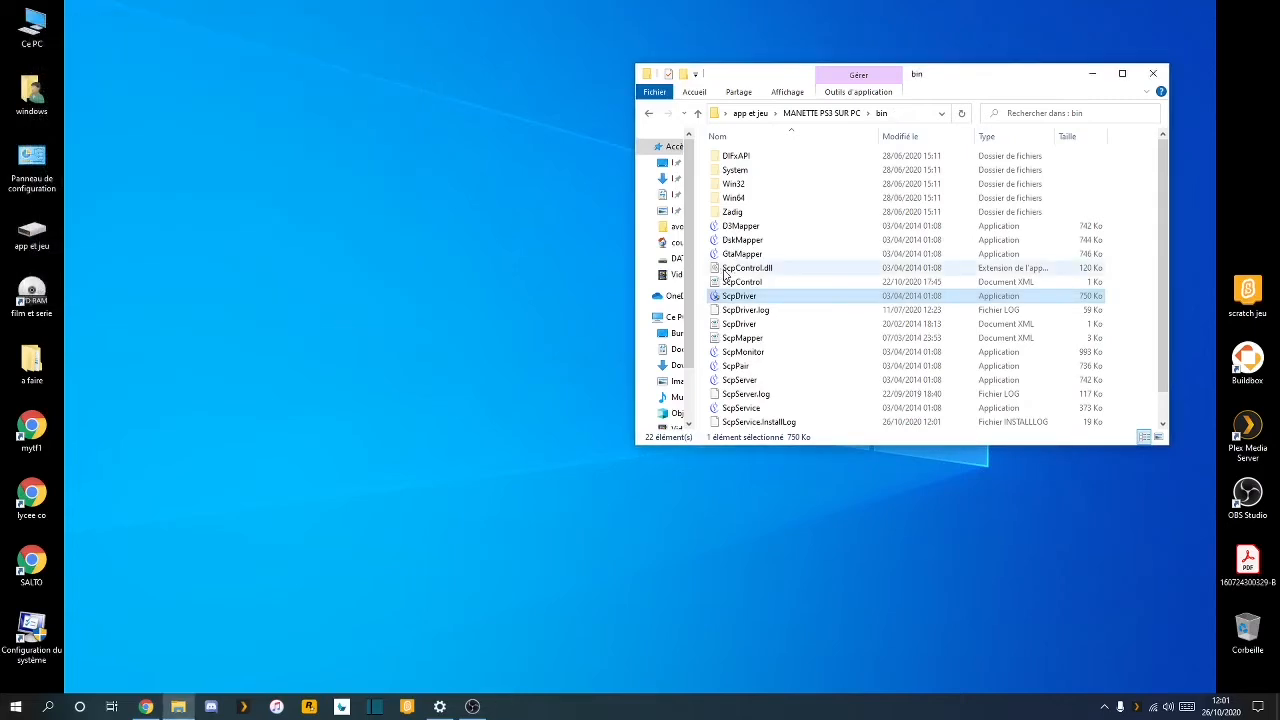
Launch ScpMonitor from the bin folder to check the pad connection status, and close its status window
{"action": "scroll", "coordinate": [727, 276], "scroll_direction": "down", "scroll_amount": 1}
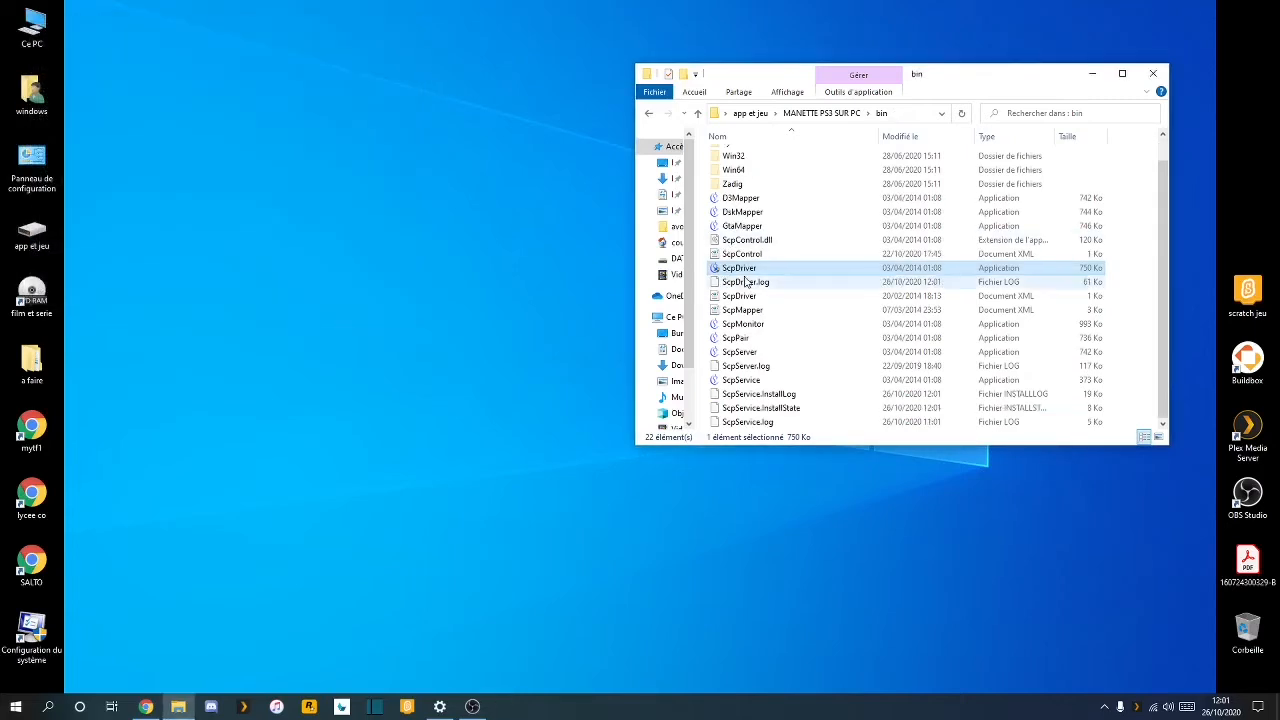
{"action": "double_click", "coordinate": [745, 325]}
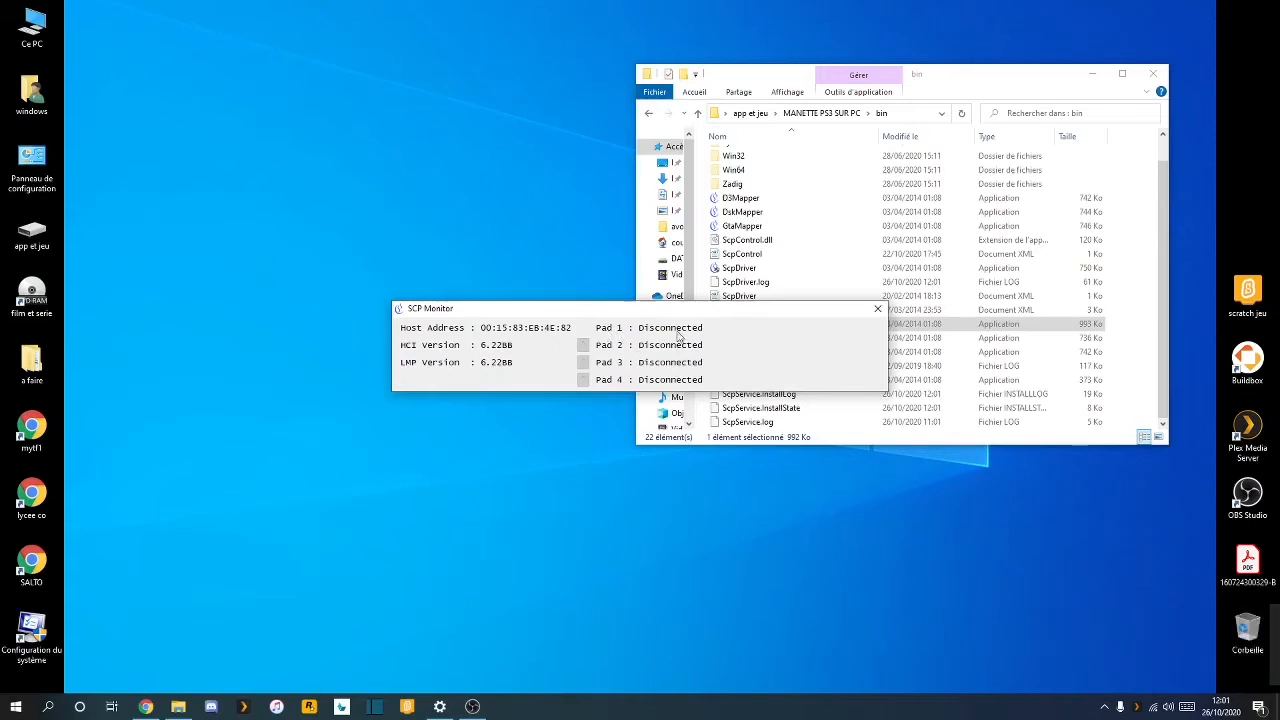
{"action": "left_click", "coordinate": [875, 311]}
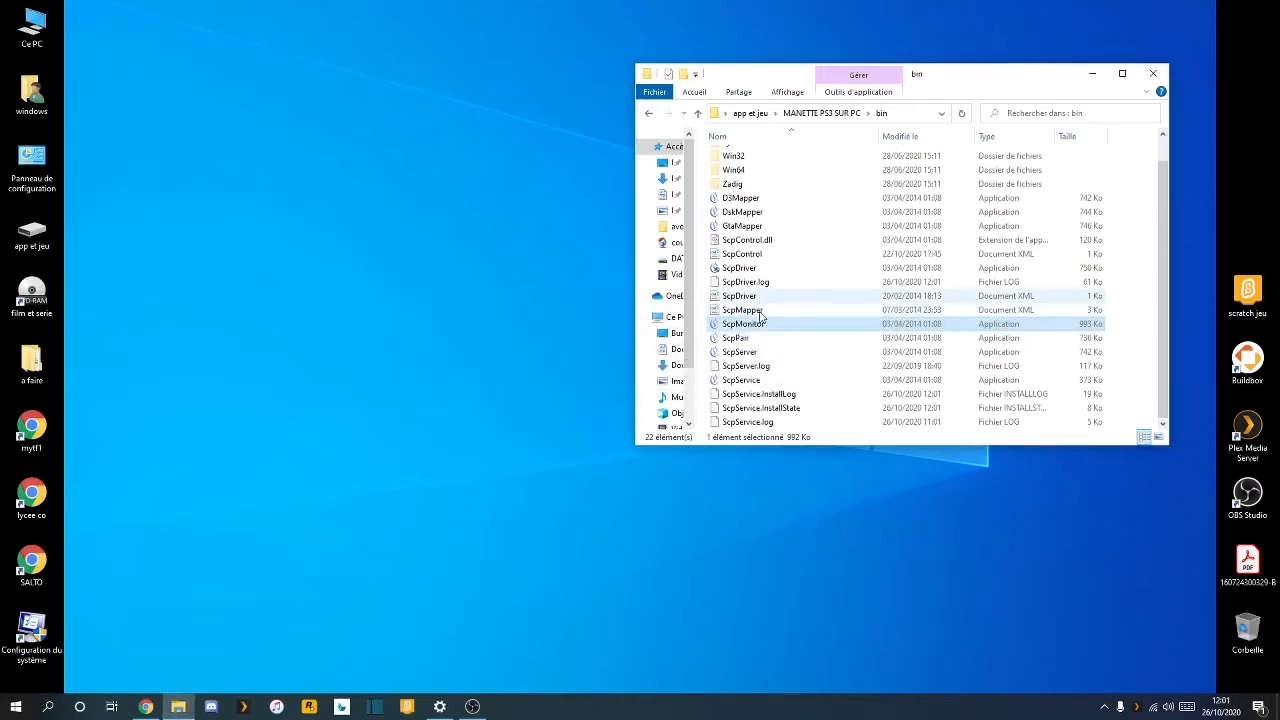
Launch ScpServer to check its pad list and log, and close it along with the bin folder window
{"action": "double_click", "coordinate": [740, 352]}
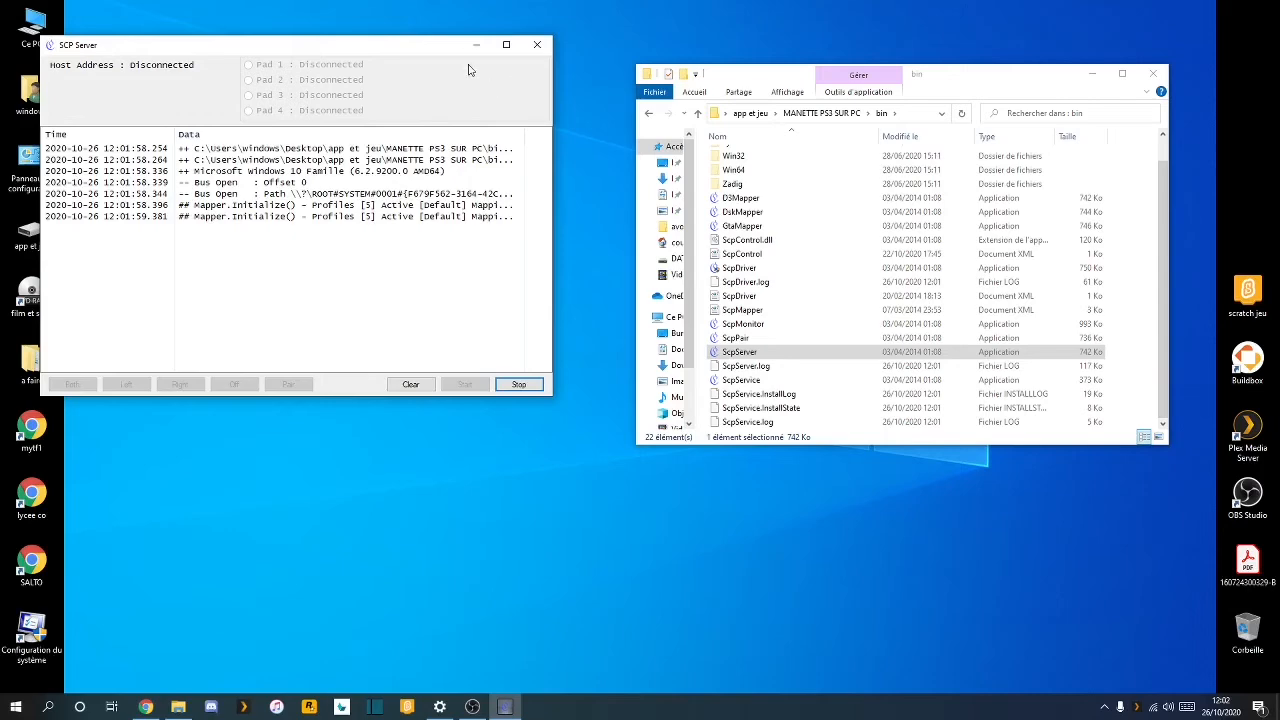
{"action": "left_click_drag", "start_coordinate": [416, 51], "coordinate": [459, 59]}
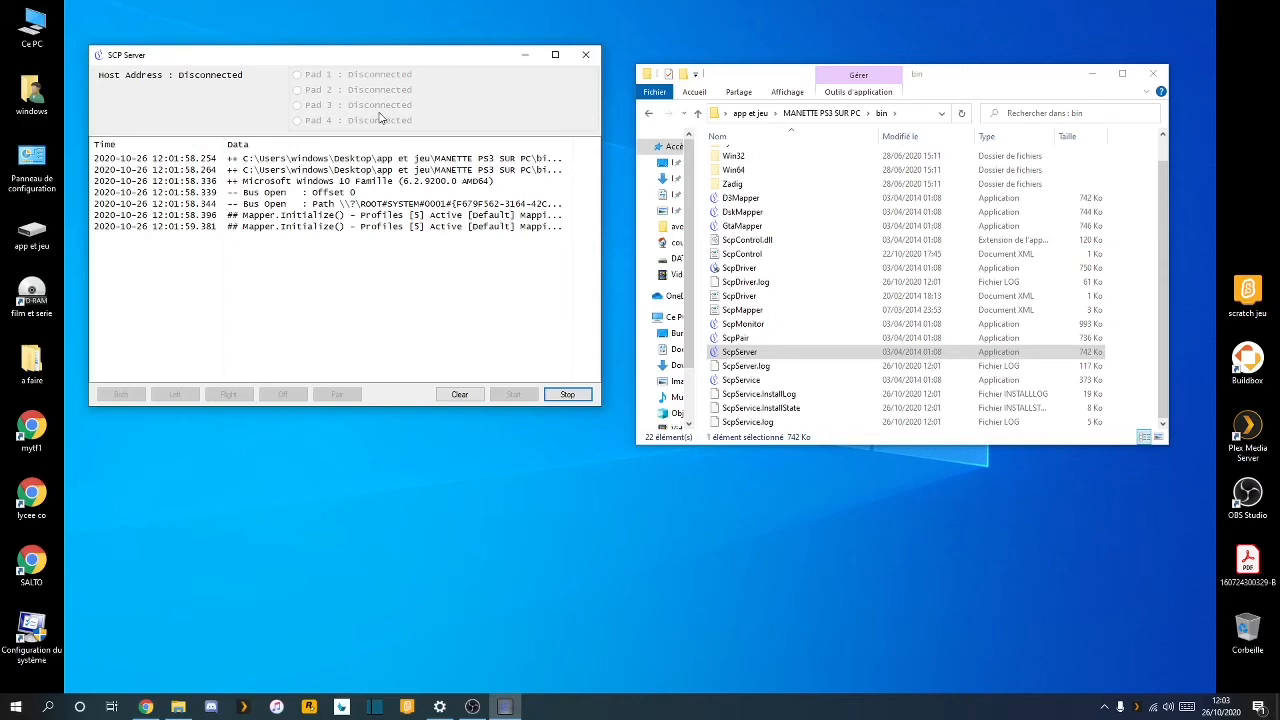
{"action": "left_click", "coordinate": [586, 56]}
{"action": "left_click_drag", "start_coordinate": [771, 82], "coordinate": [511, 95]}
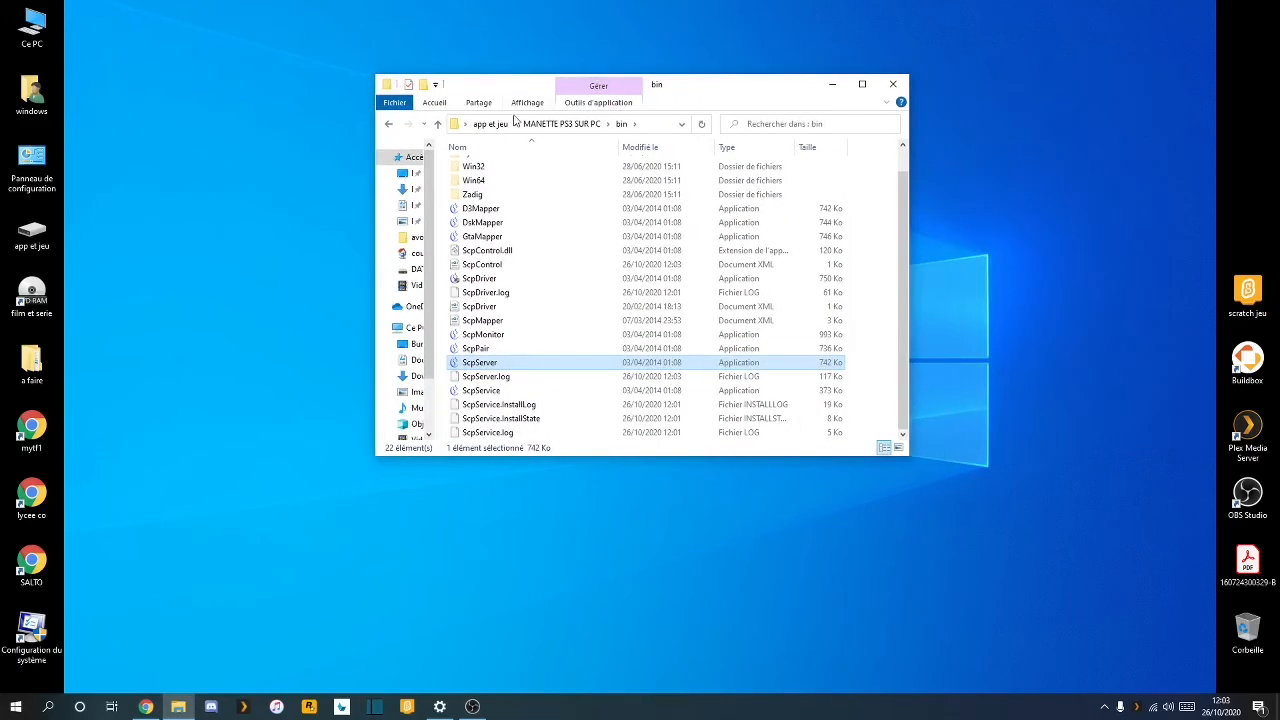
{"action": "left_click", "coordinate": [893, 86]}
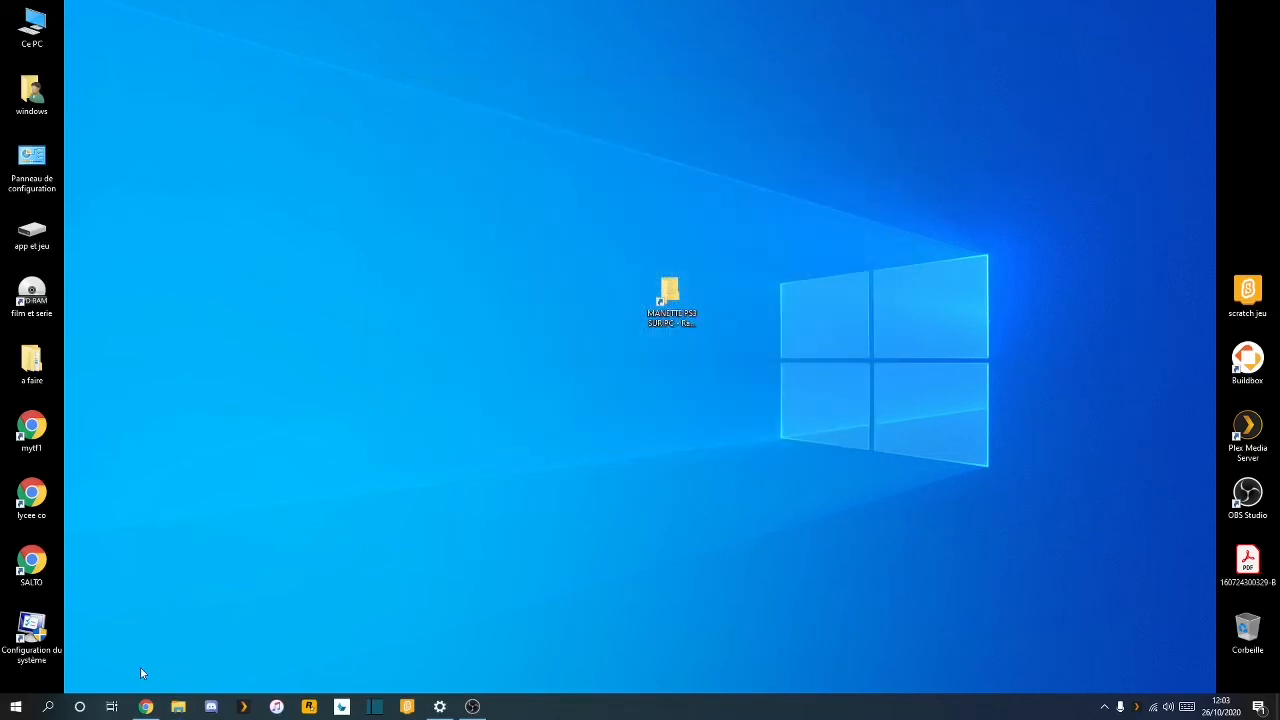
Open Task Manager and look through the background processes for the ScpMonitor and ScpService entries
{"action": "right_click", "coordinate": [24, 708]}
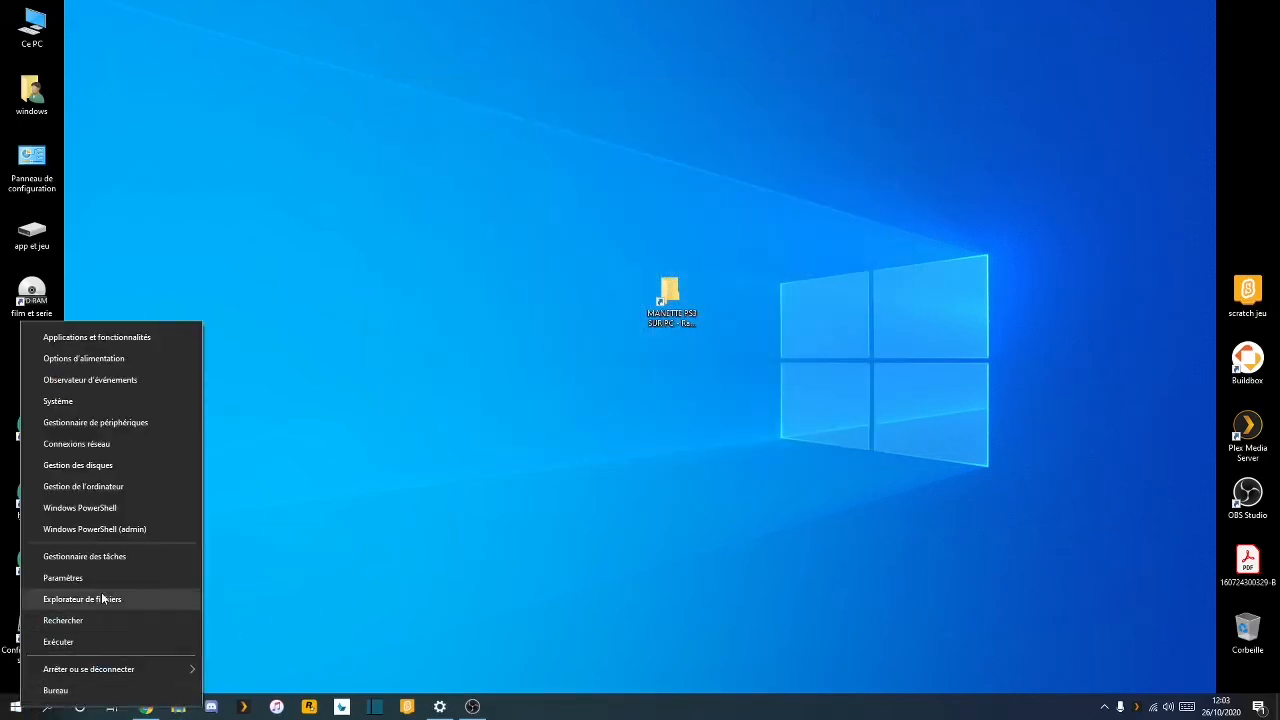
{"action": "left_click", "coordinate": [117, 558]}
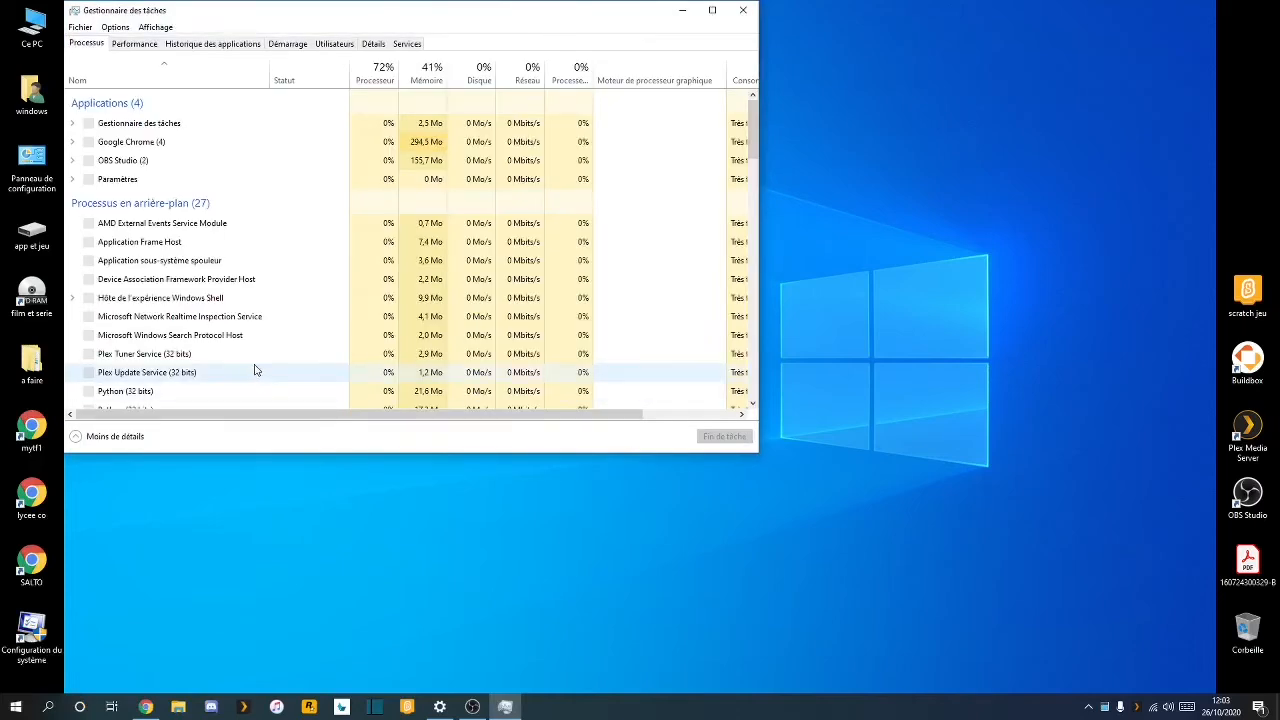
{"action": "scroll", "coordinate": [222, 244], "scroll_direction": "down", "scroll_amount": 3}
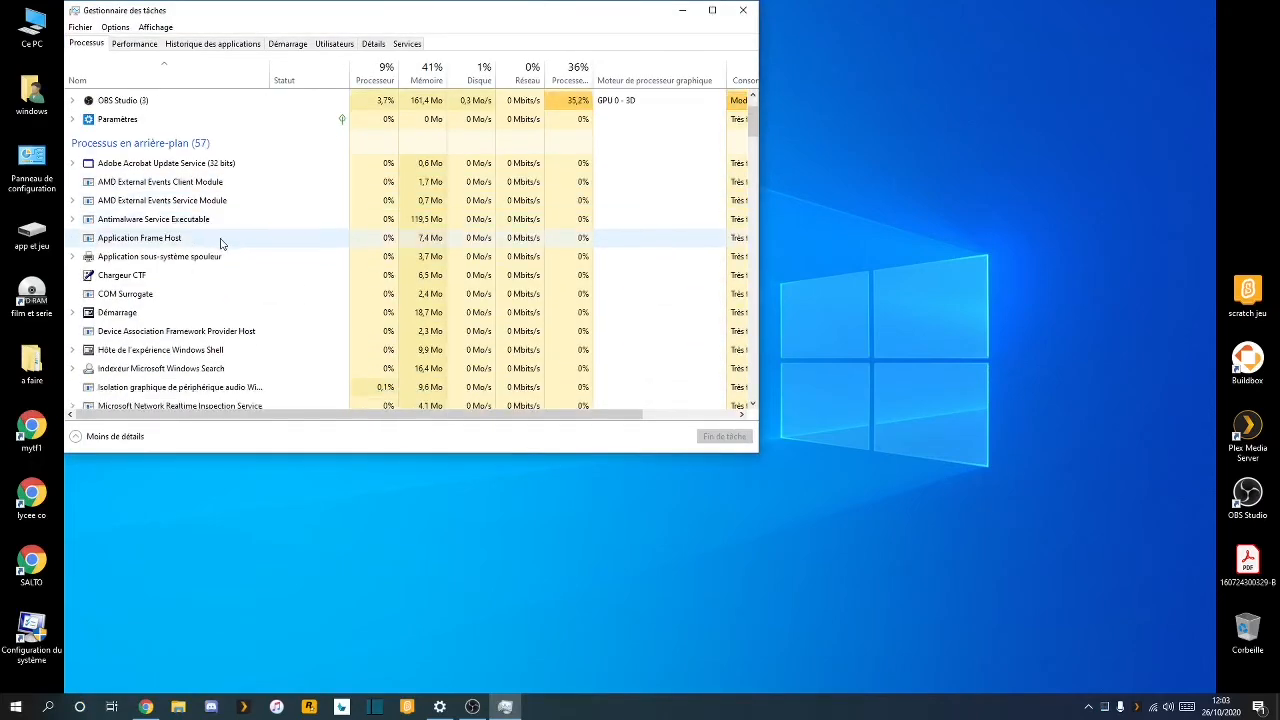
{"action": "scroll", "coordinate": [211, 258], "scroll_direction": "up", "scroll_amount": 1}
{"action": "scroll", "coordinate": [210, 262], "scroll_direction": "up", "scroll_amount": 2}
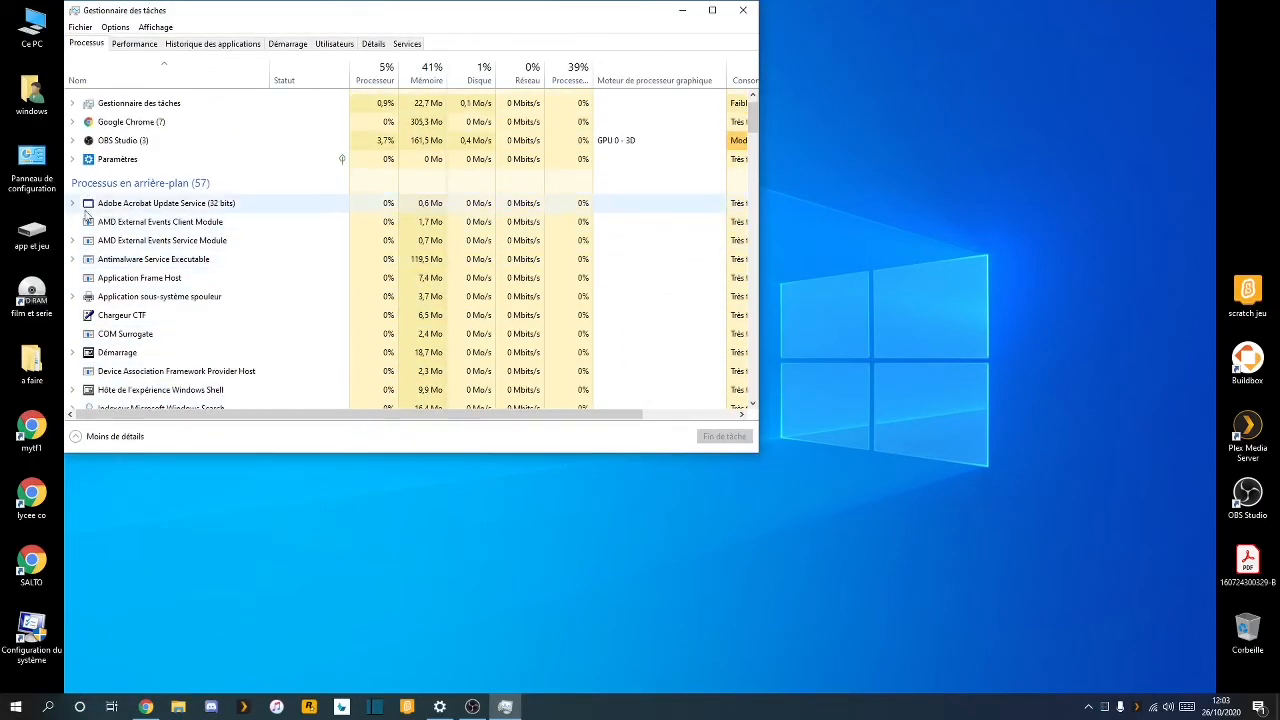
{"action": "left_click", "coordinate": [122, 82]}
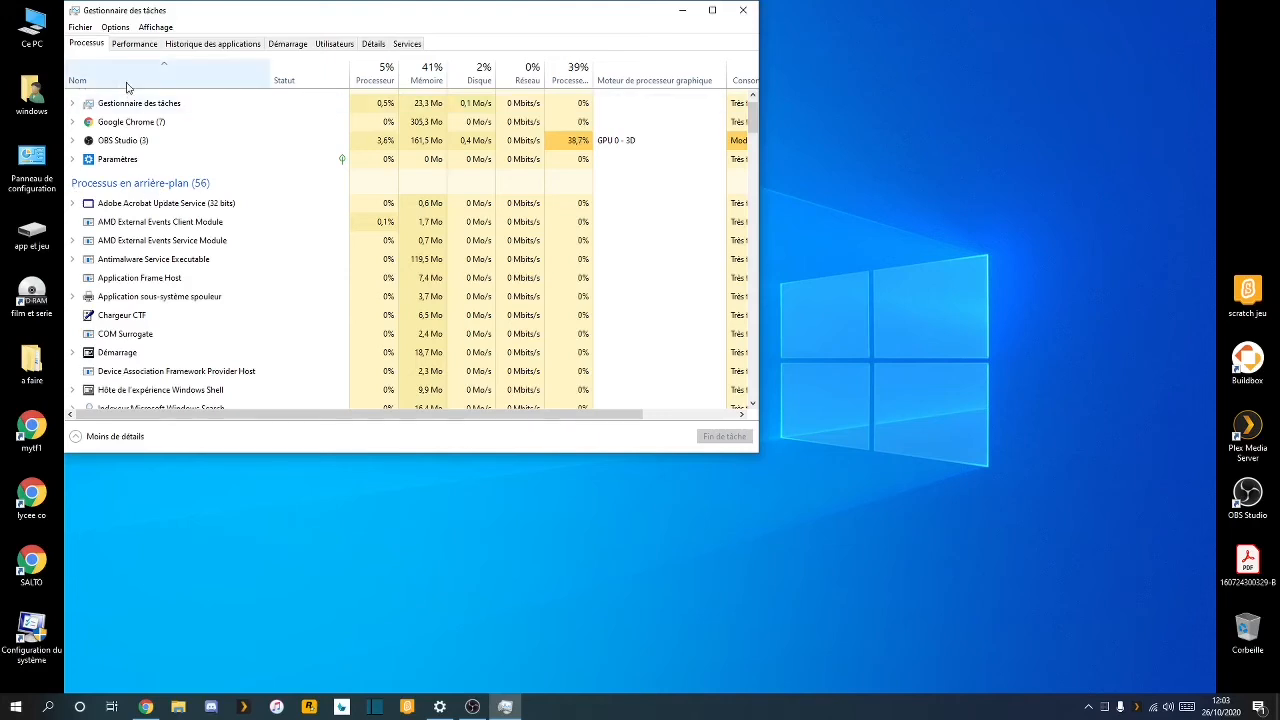
{"action": "left_click", "coordinate": [120, 84]}
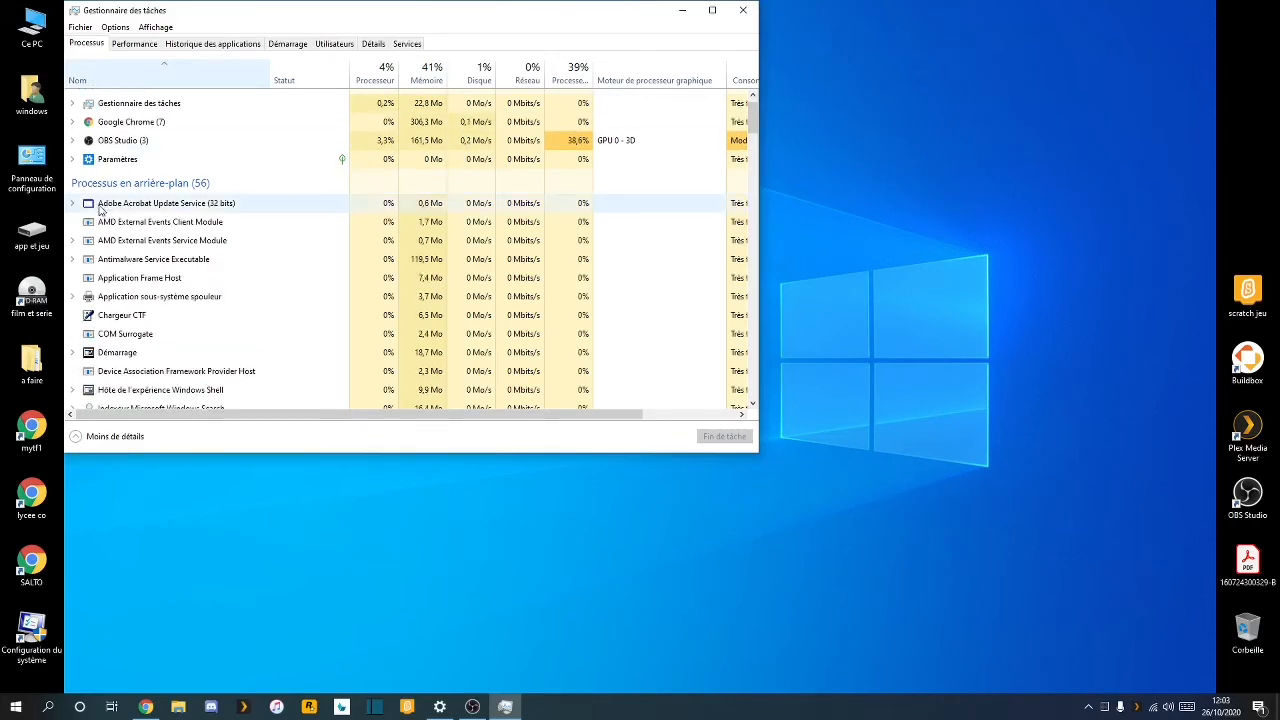
{"action": "scroll", "coordinate": [132, 260], "scroll_direction": "down", "scroll_amount": 3}
{"action": "scroll", "coordinate": [130, 320], "scroll_direction": "down", "scroll_amount": 4}
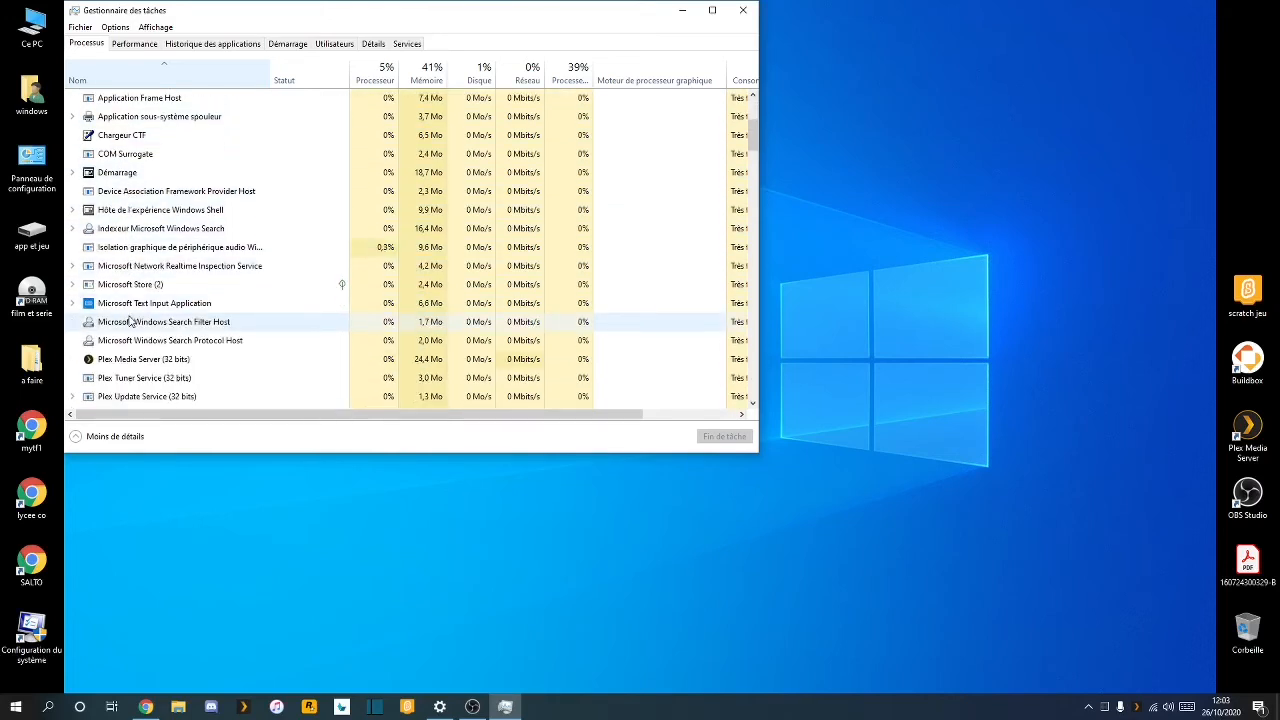
{"action": "scroll", "coordinate": [130, 325], "scroll_direction": "down", "scroll_amount": 4}
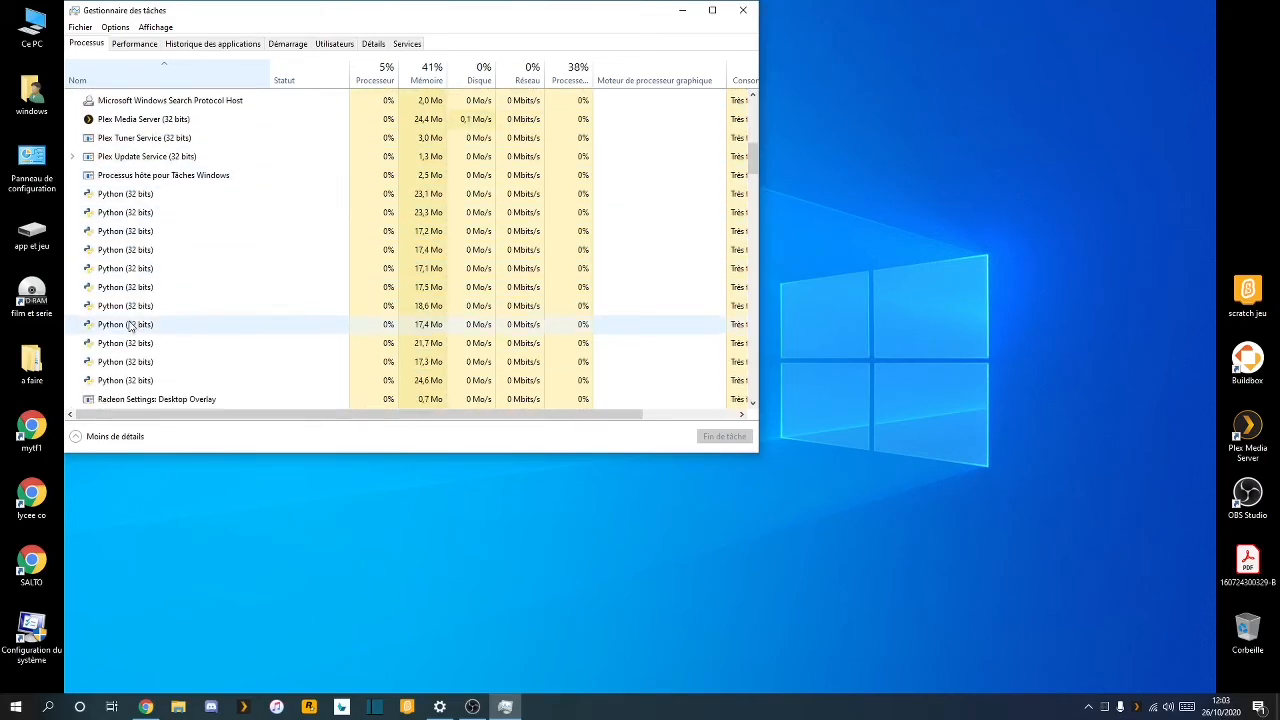
{"action": "scroll", "coordinate": [130, 325], "scroll_direction": "down", "scroll_amount": 2}
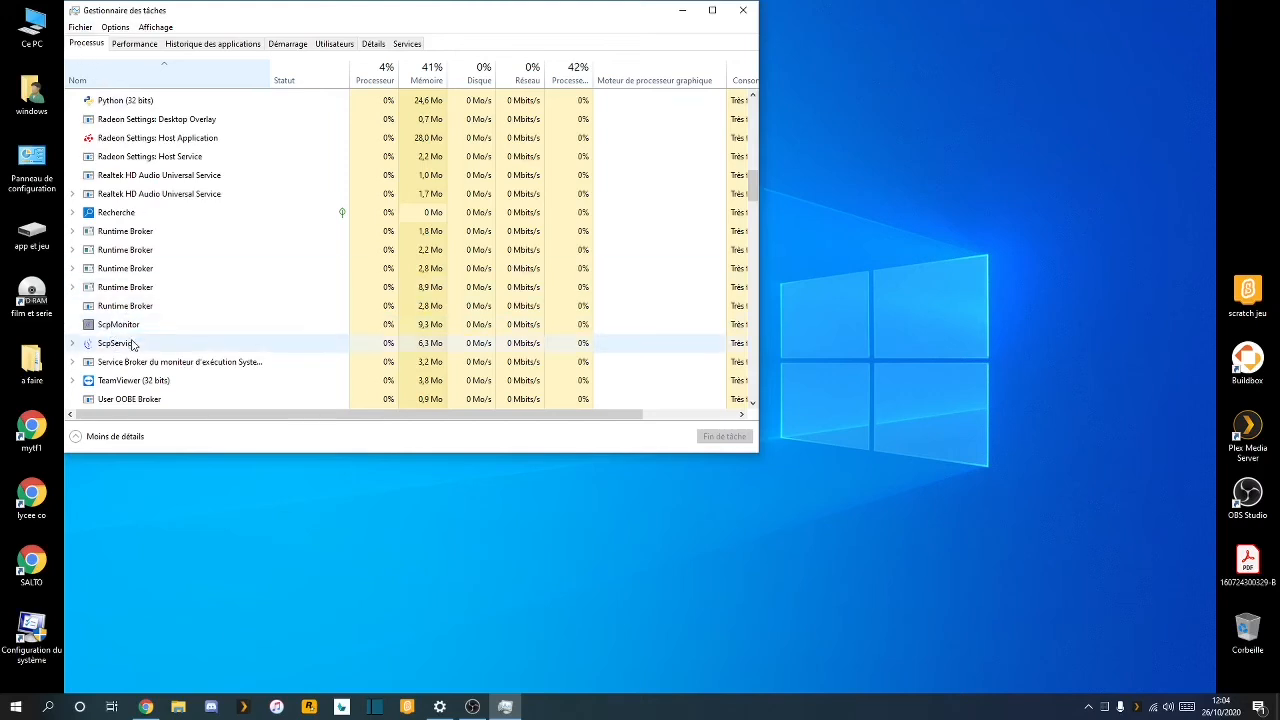
Sort the Task Manager processes by name in reverse order to review the background entries, and close Task Manager
{"action": "scroll", "coordinate": [135, 270], "scroll_direction": "up", "scroll_amount": 4}
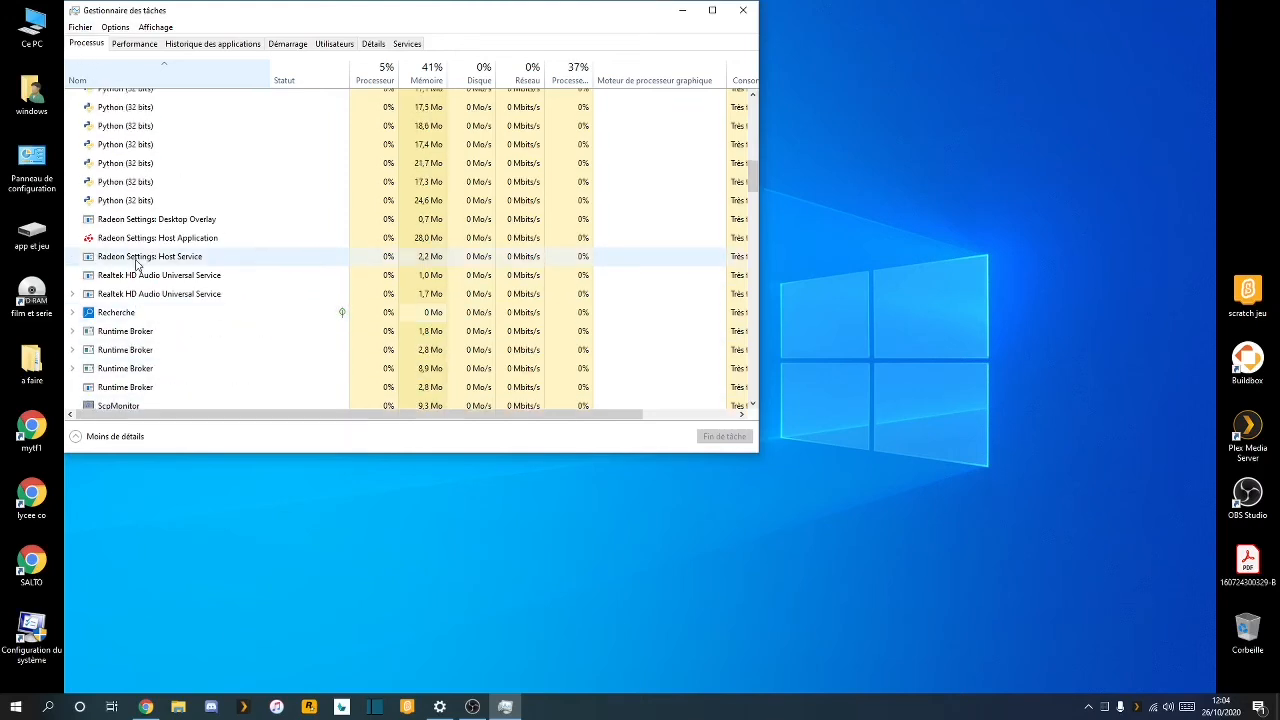
{"action": "scroll", "coordinate": [137, 263], "scroll_direction": "up", "scroll_amount": 10}
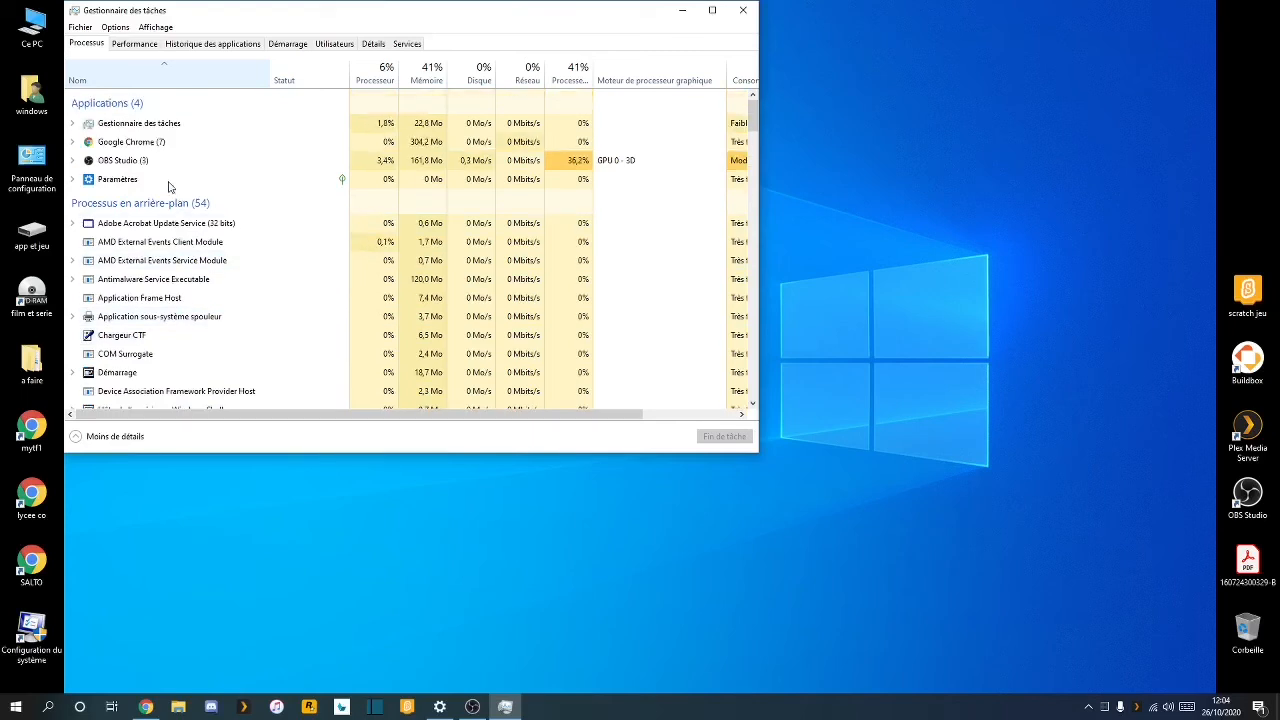
{"action": "left_click", "coordinate": [137, 72]}
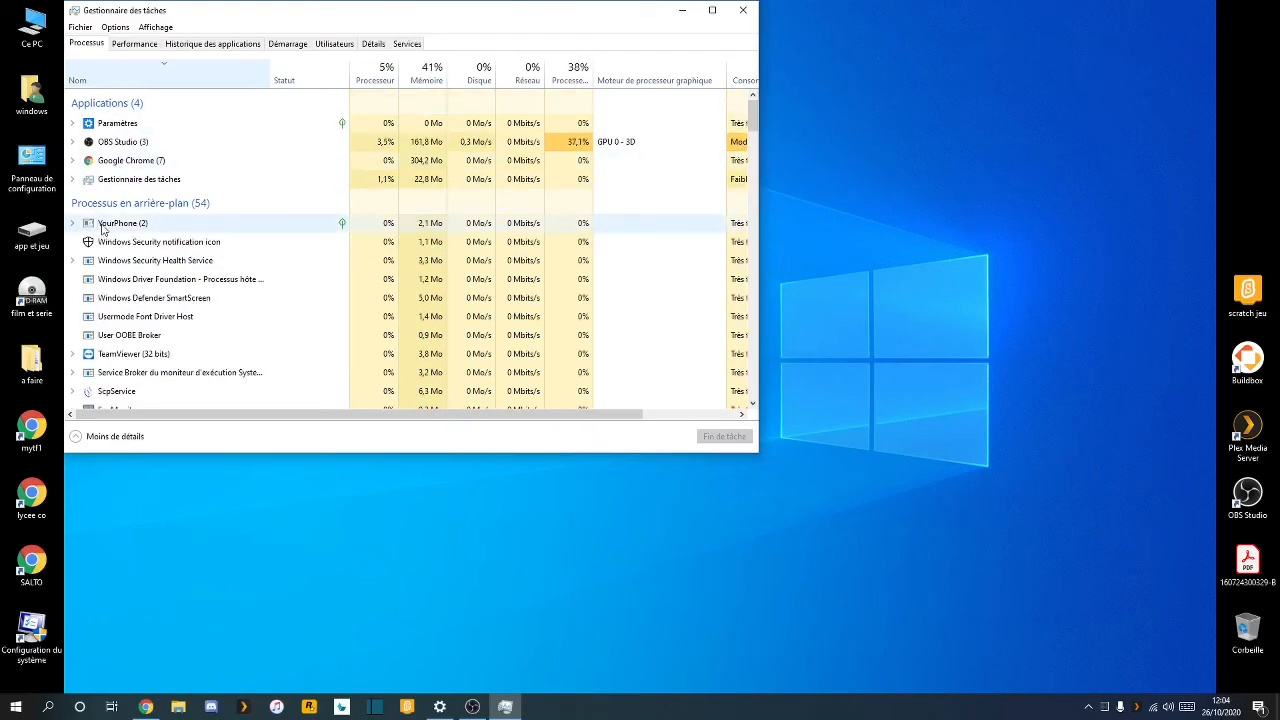
{"action": "scroll", "coordinate": [104, 241], "scroll_direction": "down", "scroll_amount": 1}
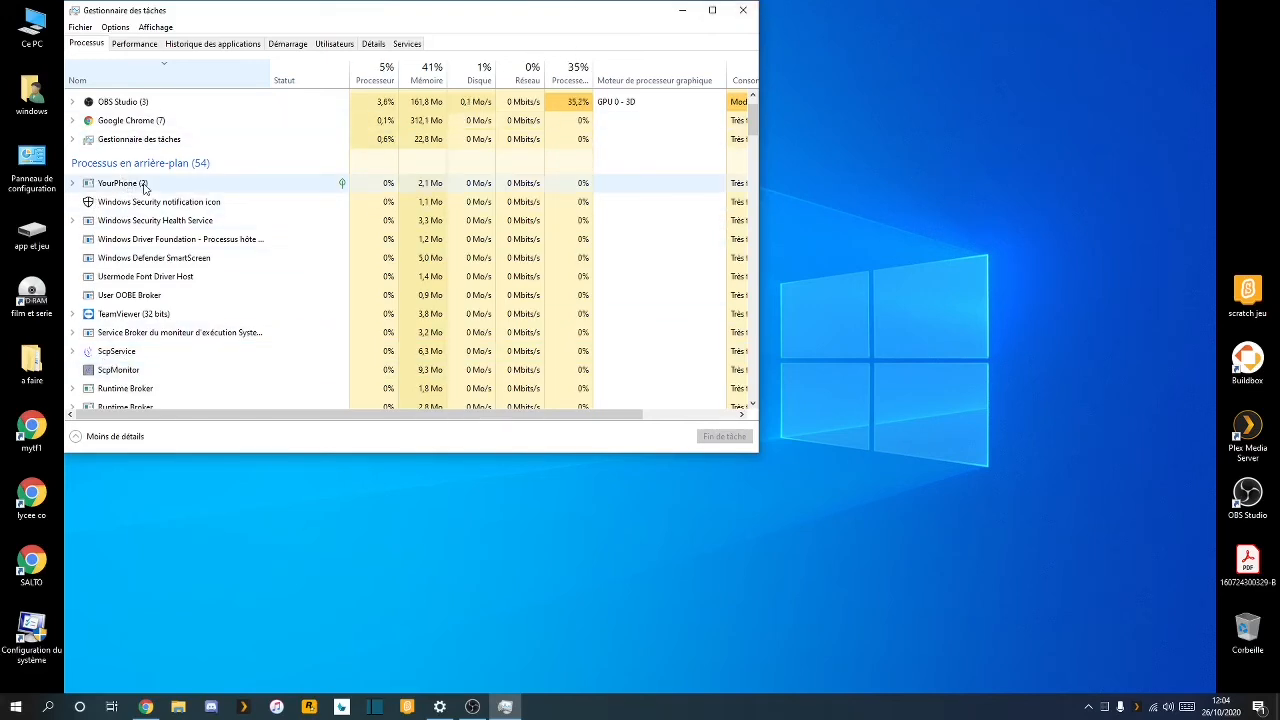
{"action": "right_click", "coordinate": [123, 183]}
{"action": "left_click", "coordinate": [288, 210]}
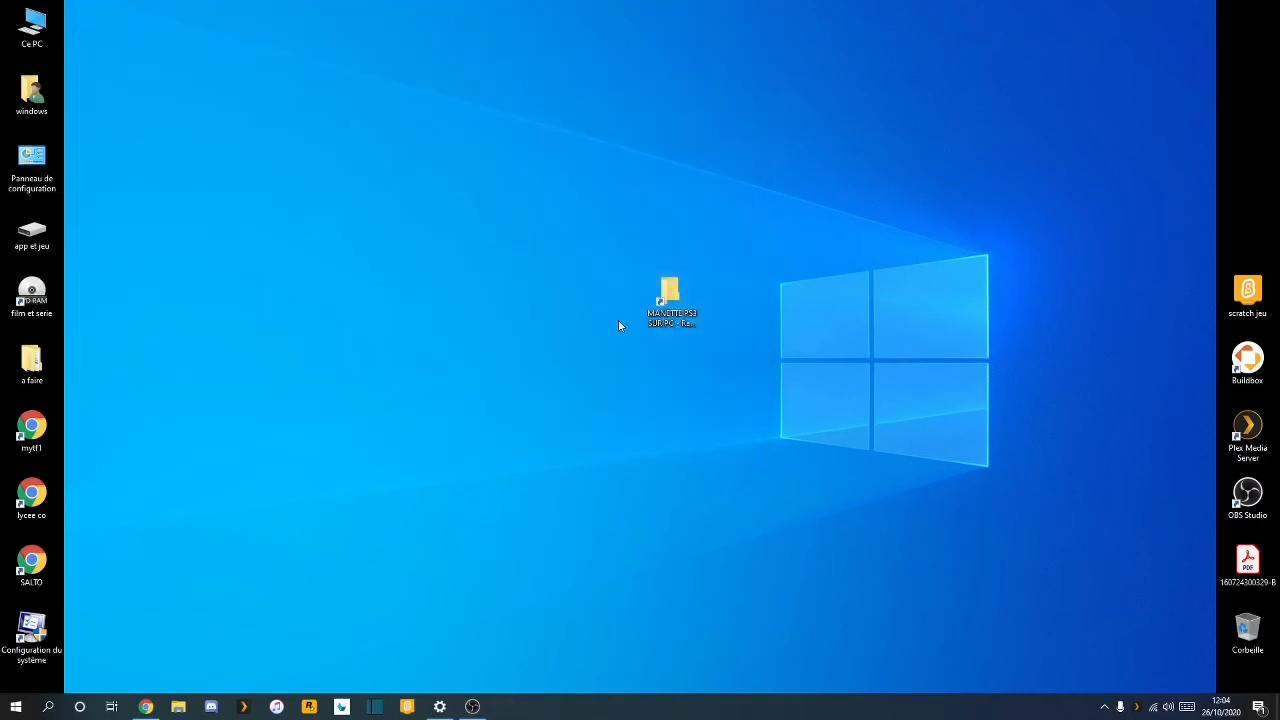
{"action": "left_click_drag", "start_coordinate": [662, 297], "coordinate": [557, 283]}
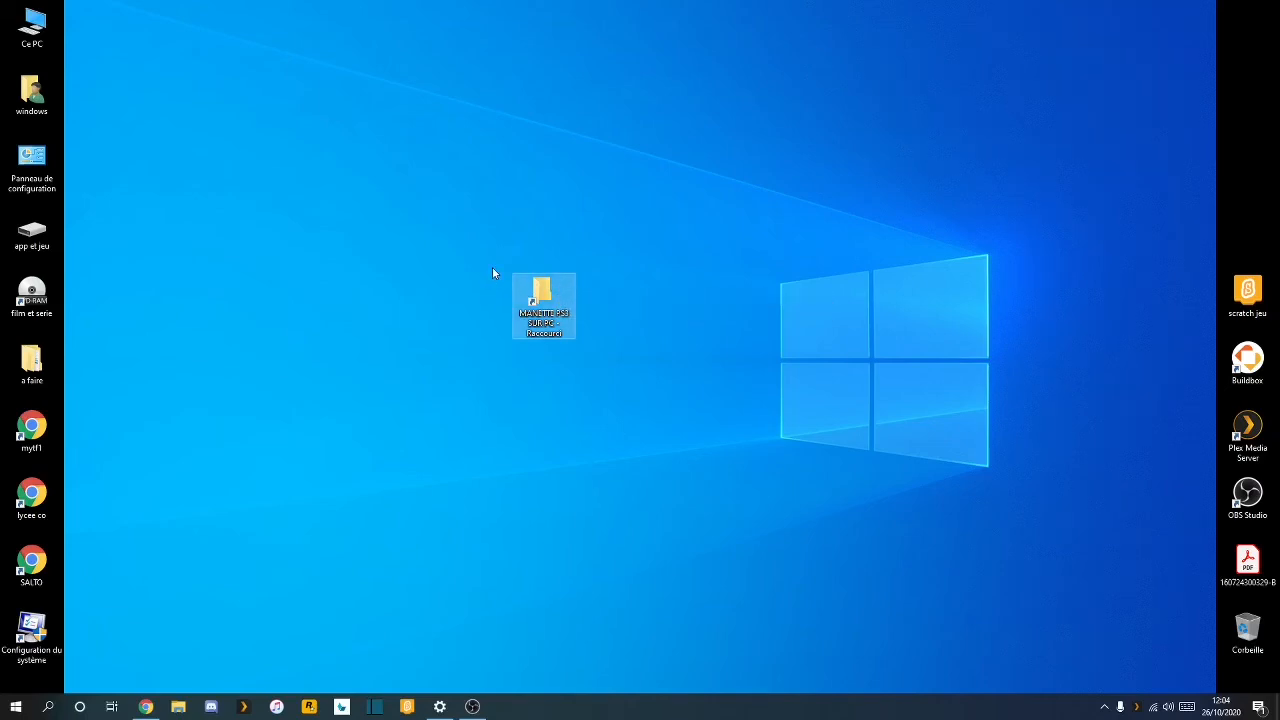
{"action": "left_click_drag", "start_coordinate": [490, 260], "coordinate": [596, 360]}
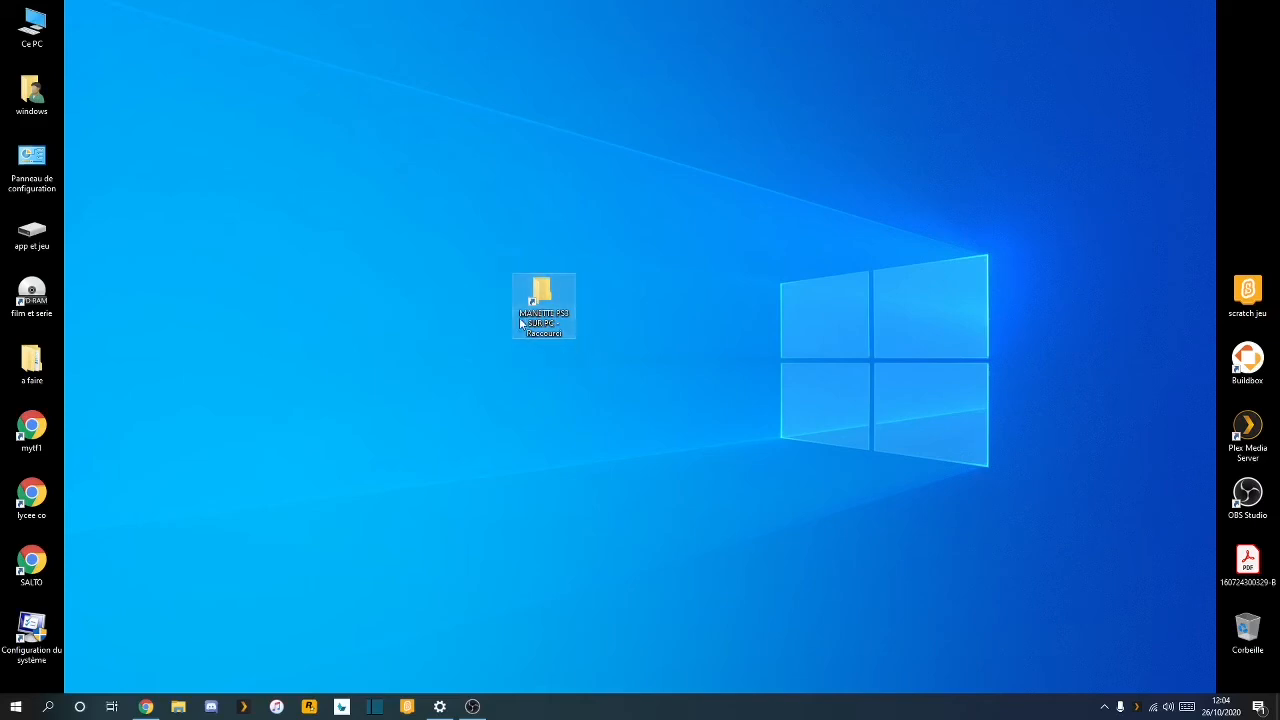
{"action": "left_click_drag", "start_coordinate": [538, 292], "coordinate": [602, 292]}
{"action": "left_click", "coordinate": [611, 216]}
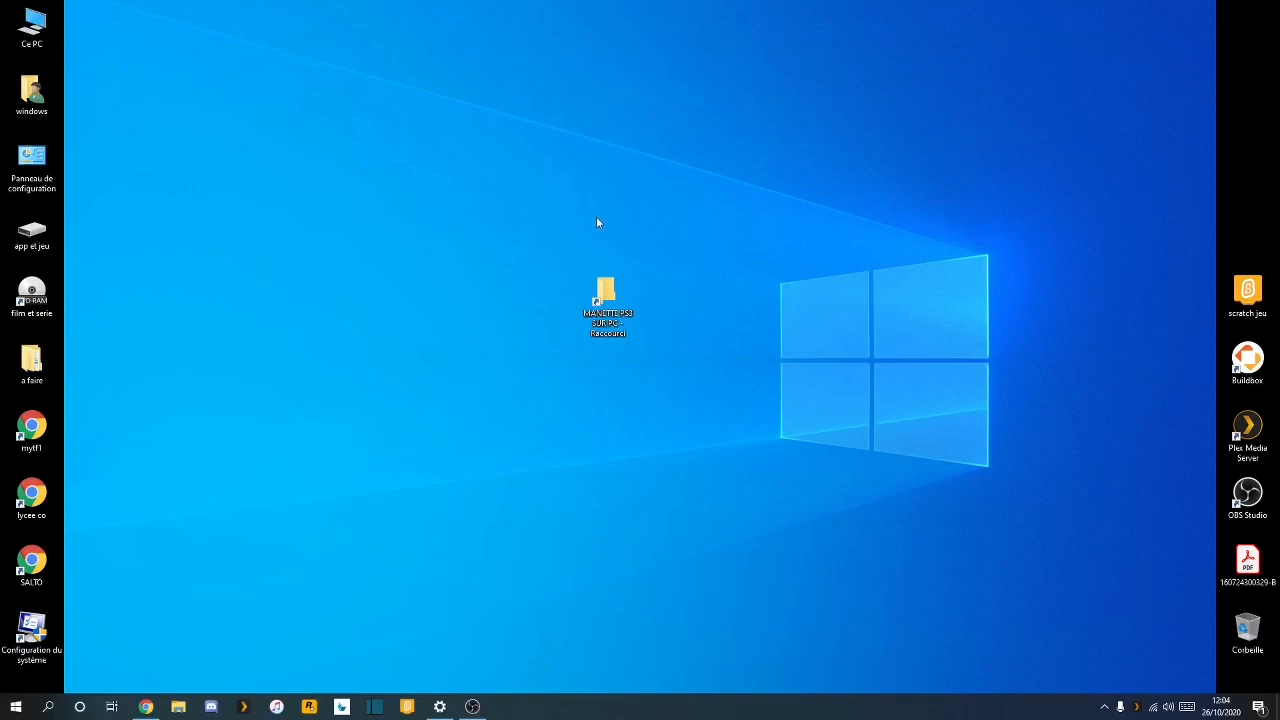
{"action": "mouse_move", "coordinate": [606, 292]}
{"action": "left_mouse_down"}
{"action": "mouse_move", "coordinate": [670, 290]}
{"action": "mouse_move", "coordinate": [604, 296]}
{"action": "left_mouse_up"}
{"action": "left_click", "coordinate": [666, 252]}
{"action": "left_click", "coordinate": [600, 295]}
{"action": "left_click_drag", "start_coordinate": [602, 295], "coordinate": [665, 310]}
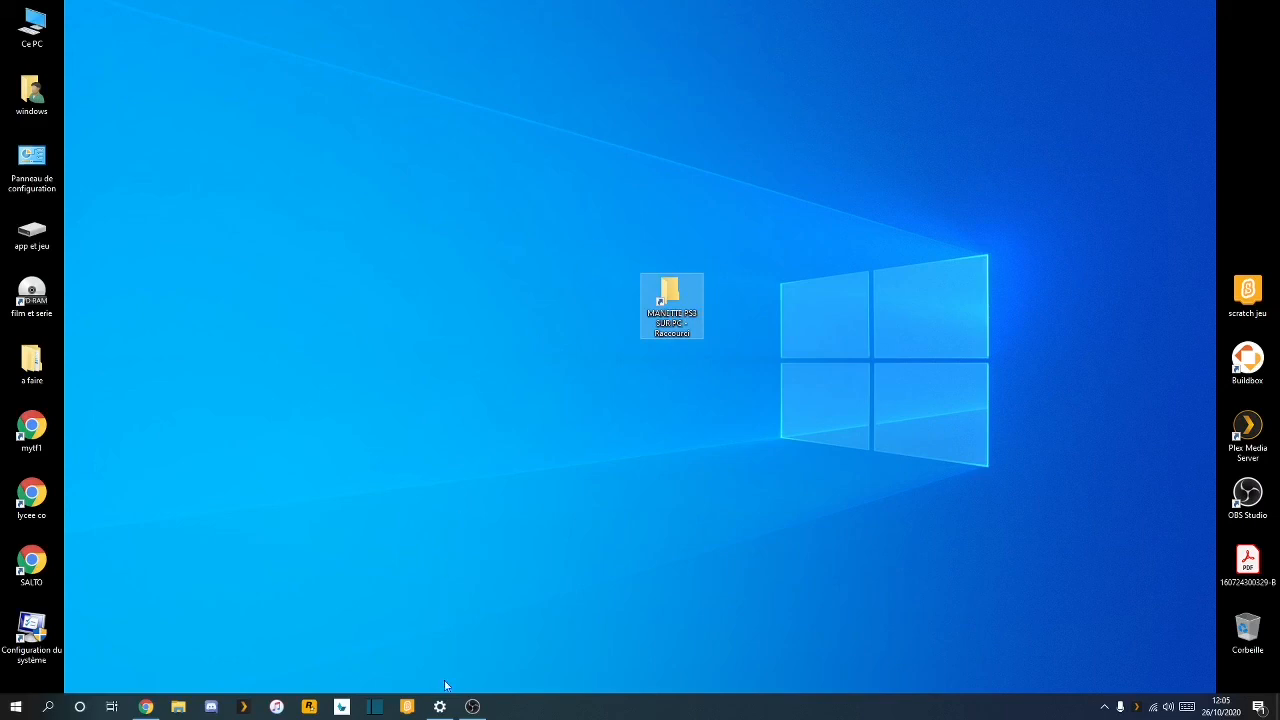
Switch back to the OBS Studio window that is running the recording
{"action": "mouse_move", "coordinate": [471, 702]}
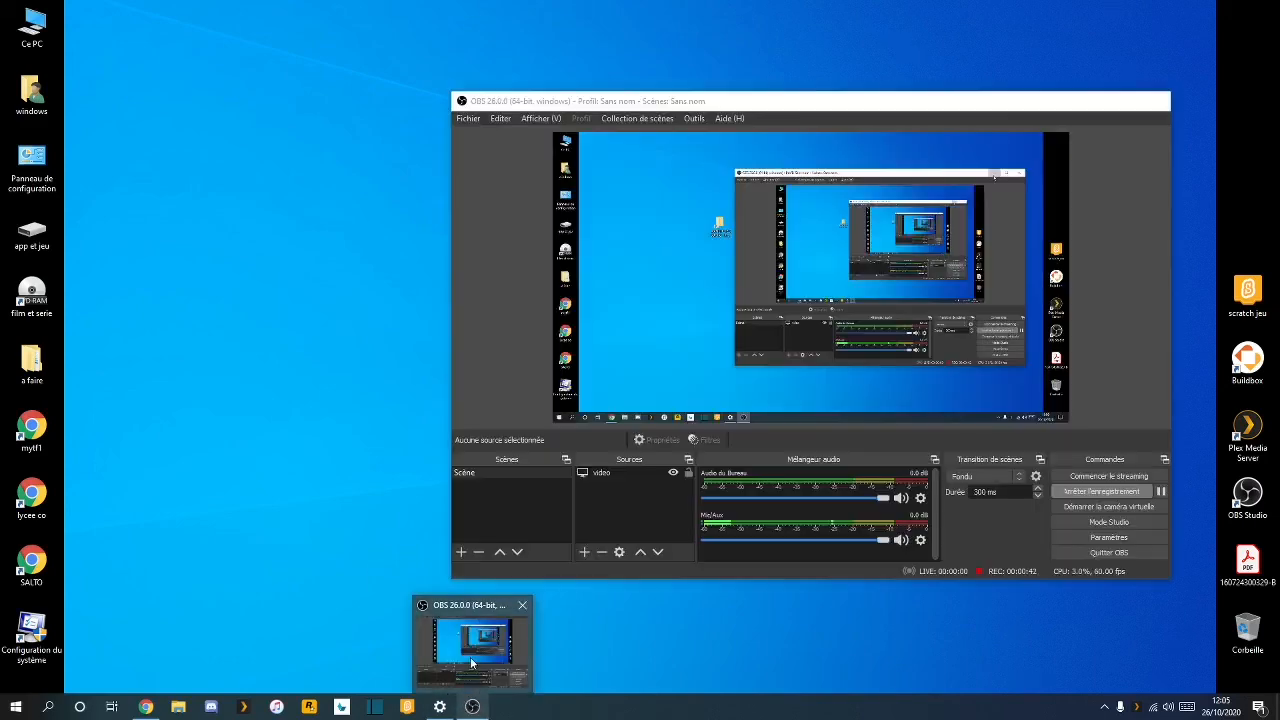
{"action": "left_click", "coordinate": [472, 660]}
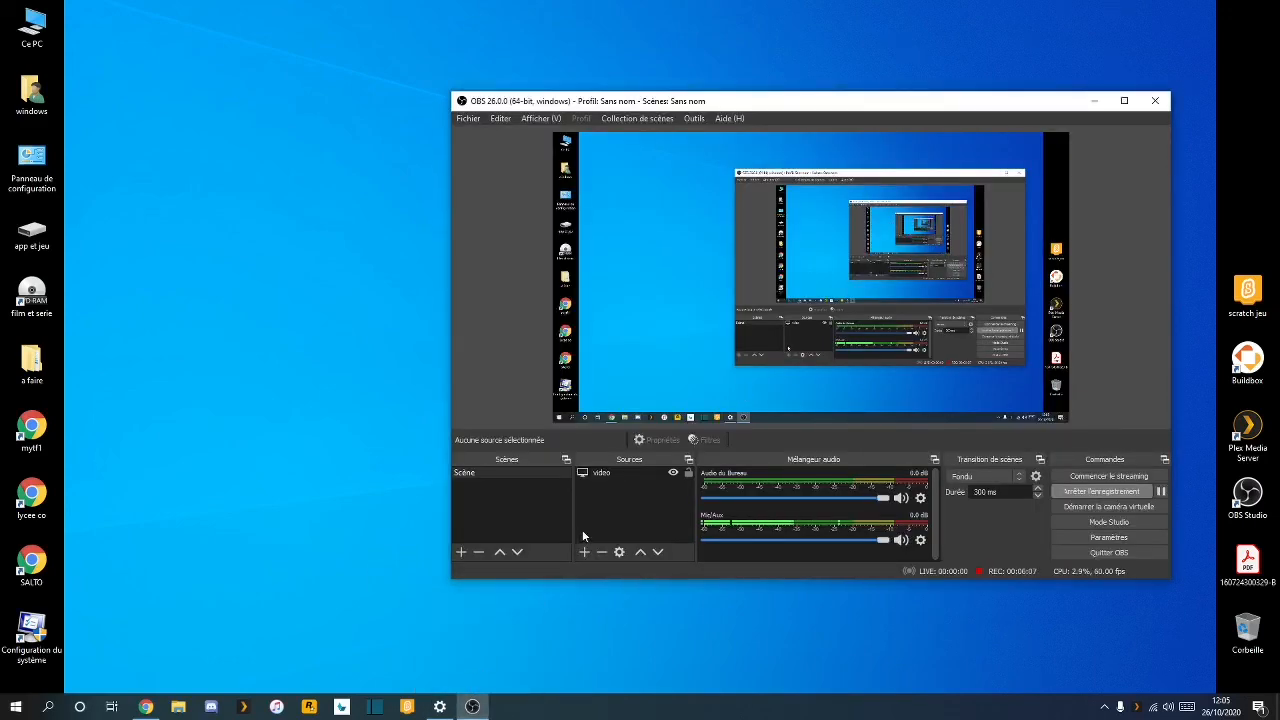